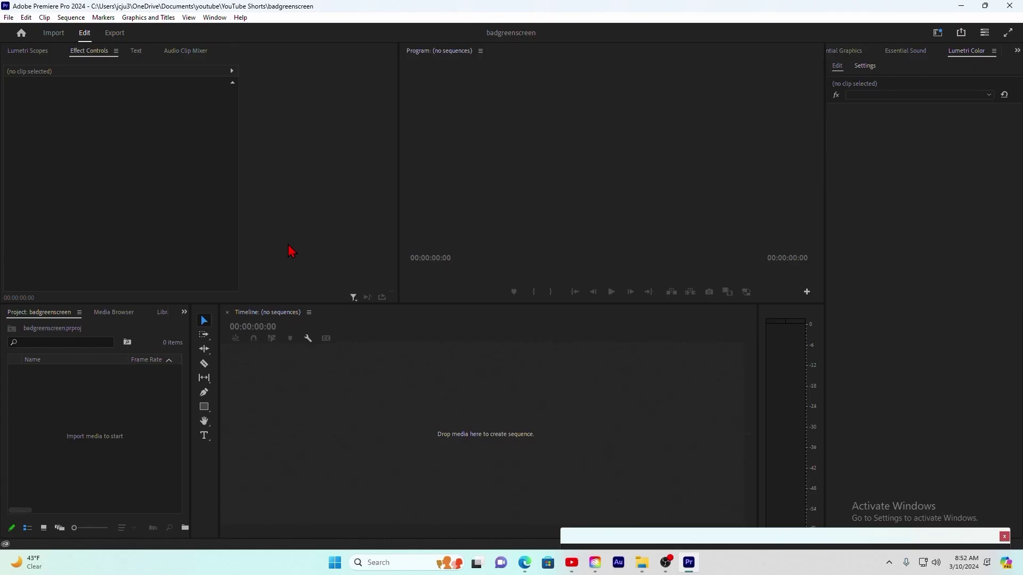
# Import the 2024-03-08 BMshort narration clip from the Videos folder into the Project panel.
pyautogui.click(642, 563)
pyautogui.scroll(-20, 580, 393)
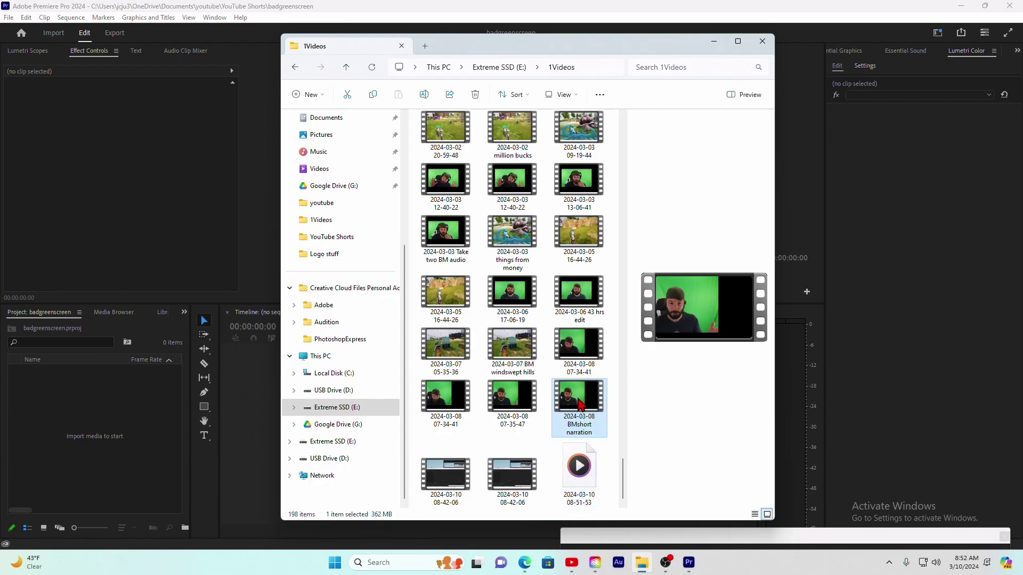
pyautogui.moveTo(585, 404); pyautogui.dragTo(100, 442)
# Create a sequence from the clip and delete all of its A1–A4 audio clips.
pyautogui.moveTo(42, 373); pyautogui.dragTo(75, 386)
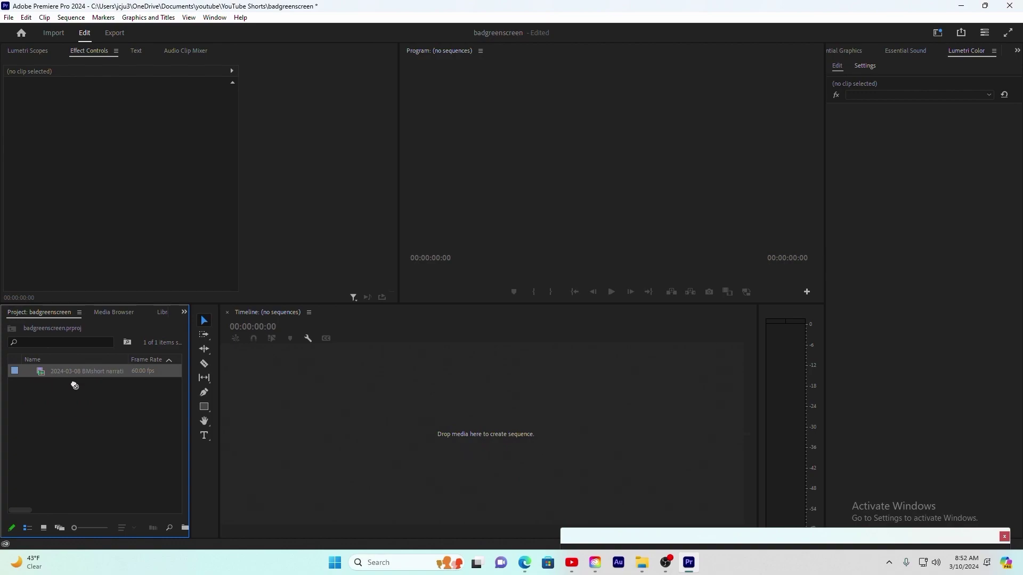
pyautogui.moveTo(410, 430); pyautogui.dragTo(411, 431)
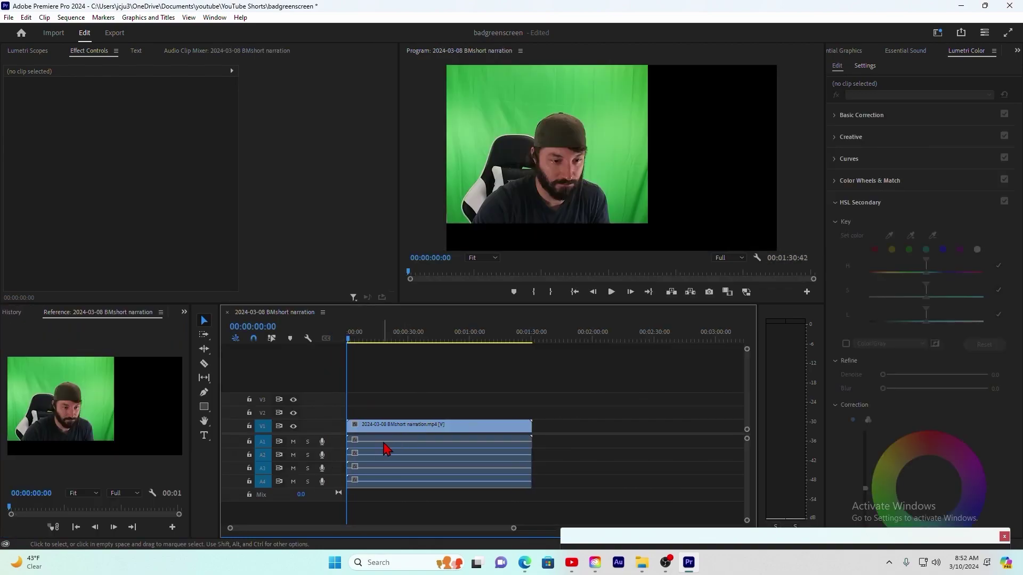
pyautogui.click(387, 446)
pyautogui.click(398, 455)
pyautogui.click(406, 470)
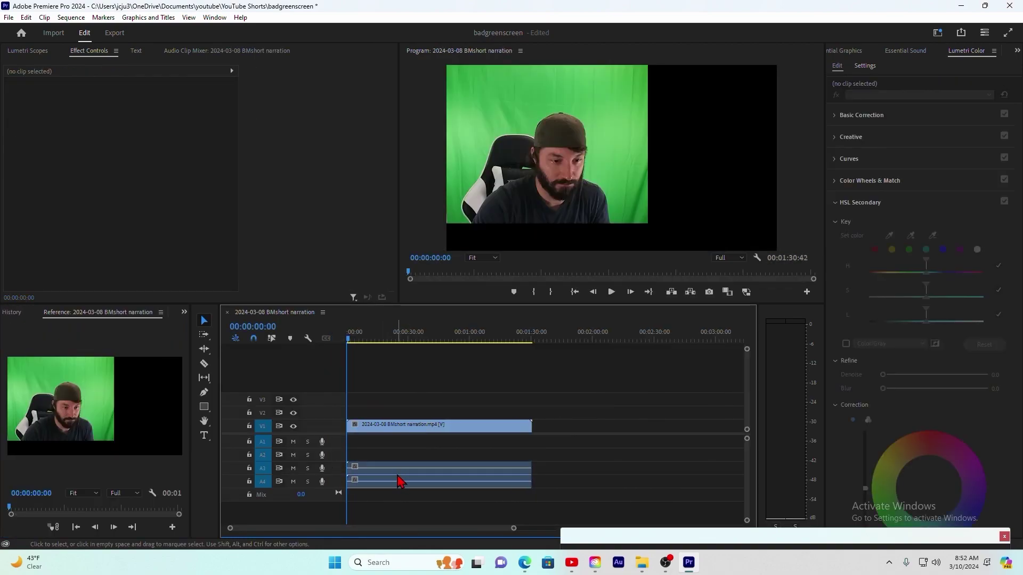
pyautogui.press('Delete')
pyautogui.click(405, 482)
pyautogui.press('Delete')
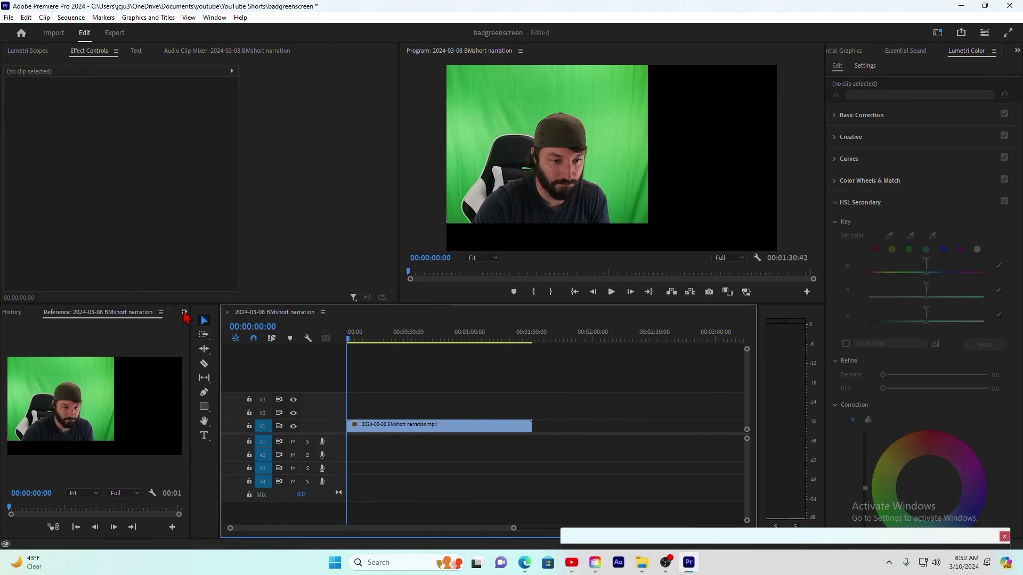
# Search the Effects panel for 'lumetri col' and select Lumetri Color.
pyautogui.click(184, 312)
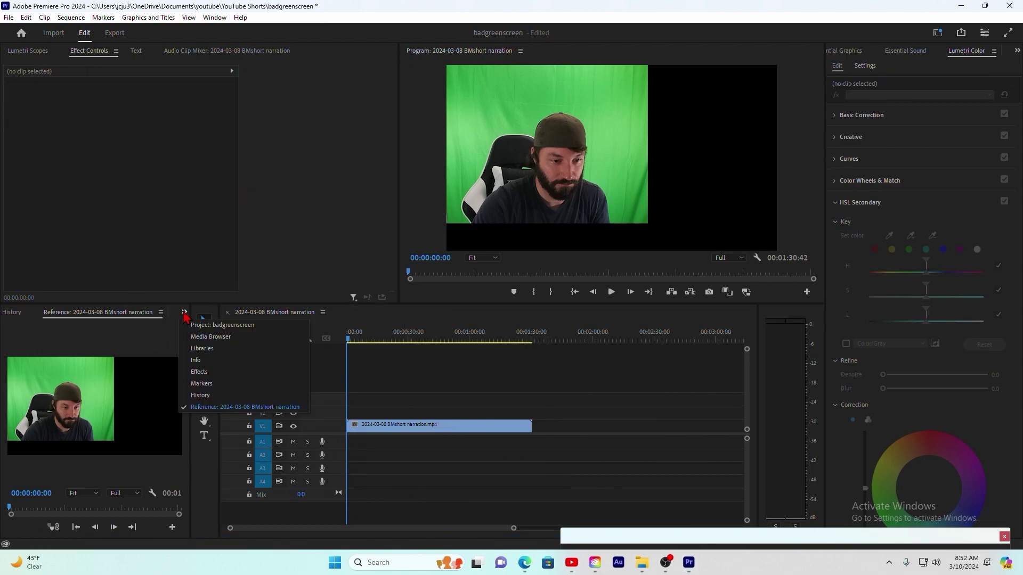
pyautogui.click(198, 371)
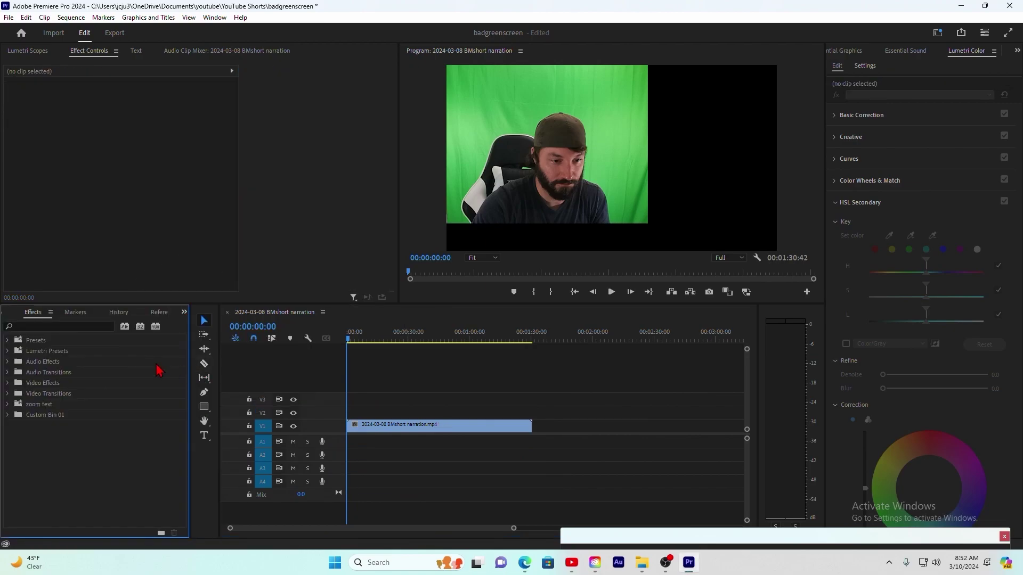
pyautogui.click(31, 327)
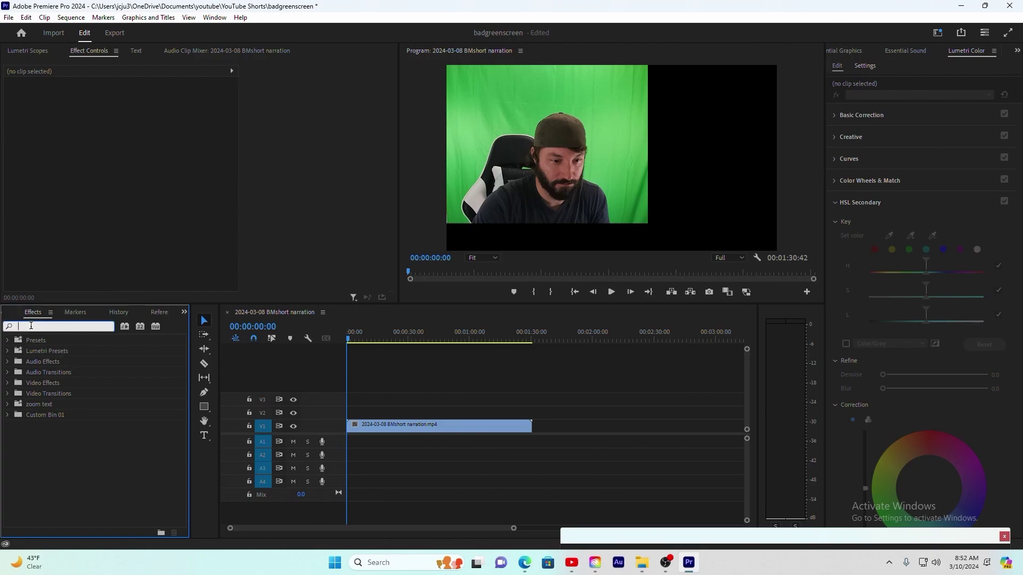
pyautogui.write('lumetri')
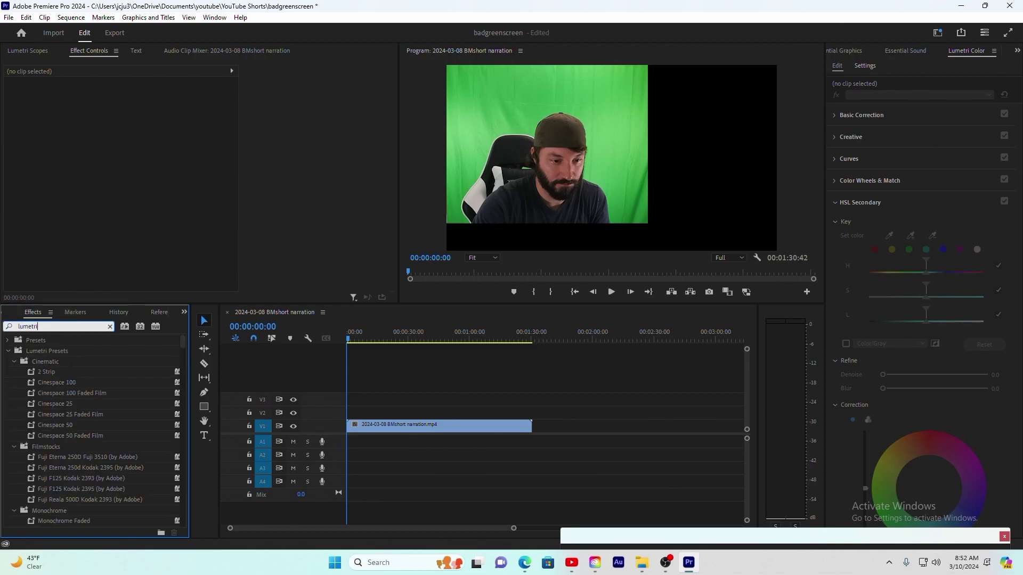
pyautogui.write(' color')
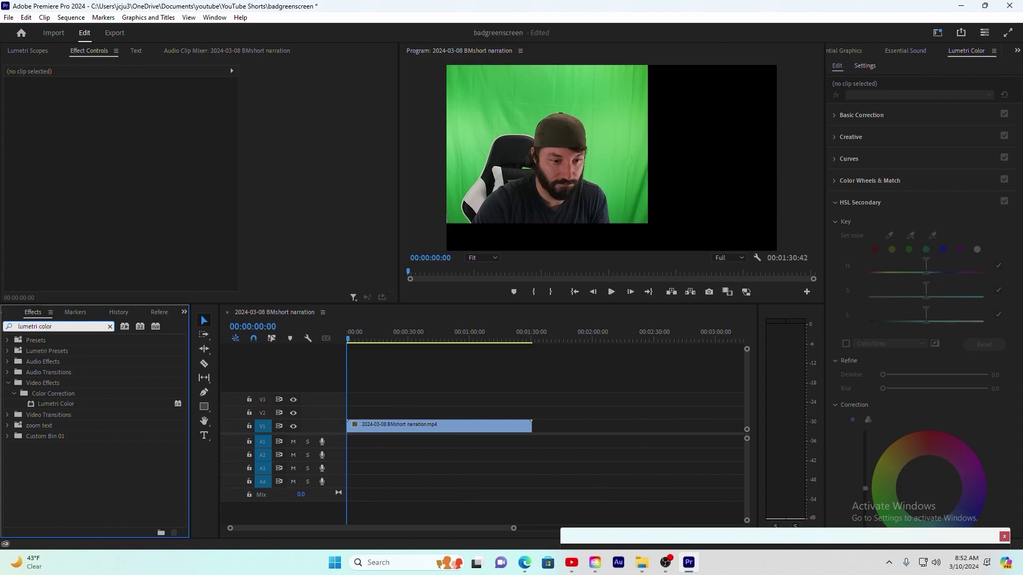
pyautogui.click(31, 407)
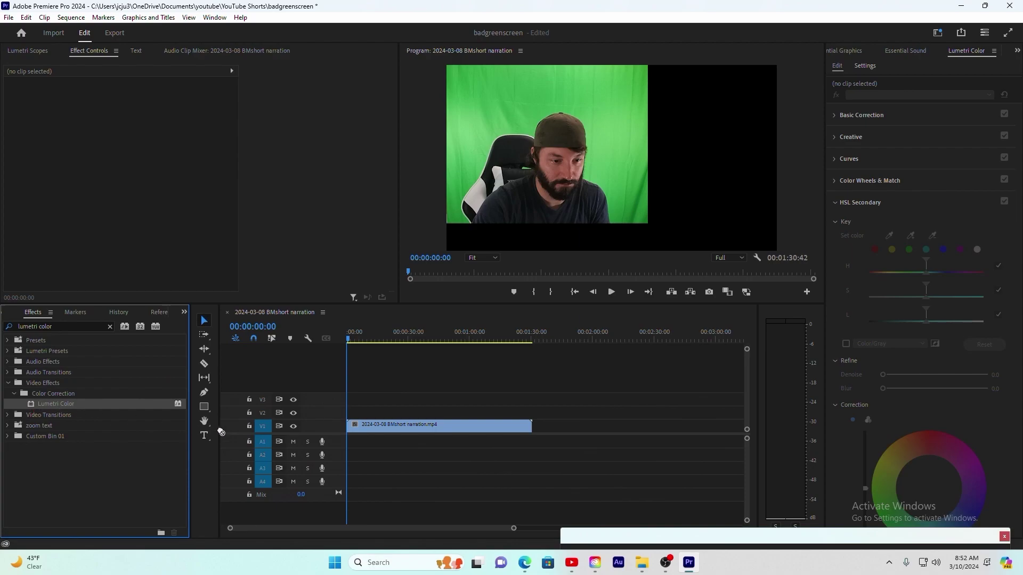
# Drop Lumetri Color onto the V1 BMshort narration clip and check the Window menu's panel list.
pyautogui.moveTo(221, 432); pyautogui.dragTo(397, 429)
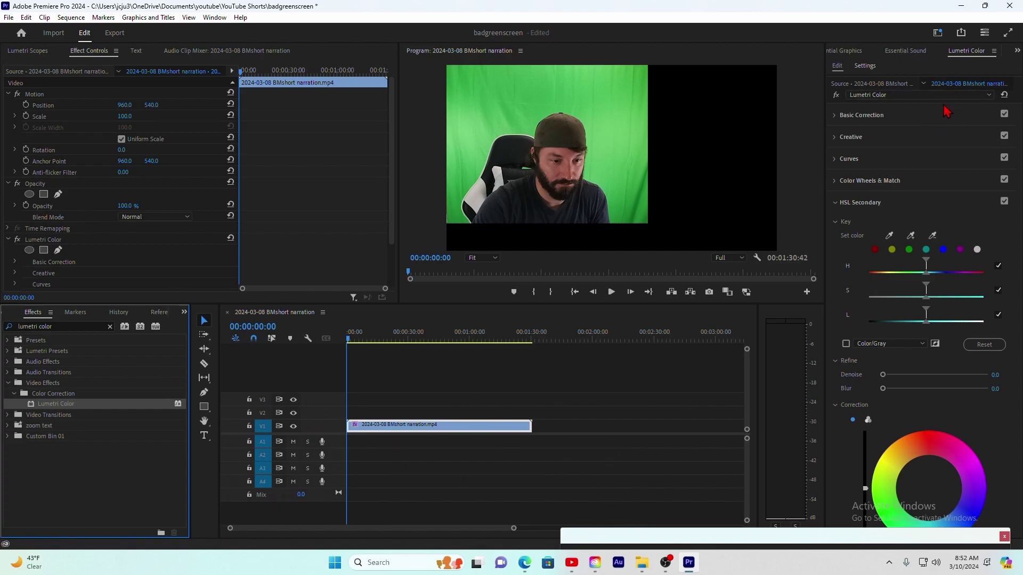
pyautogui.click(847, 207)
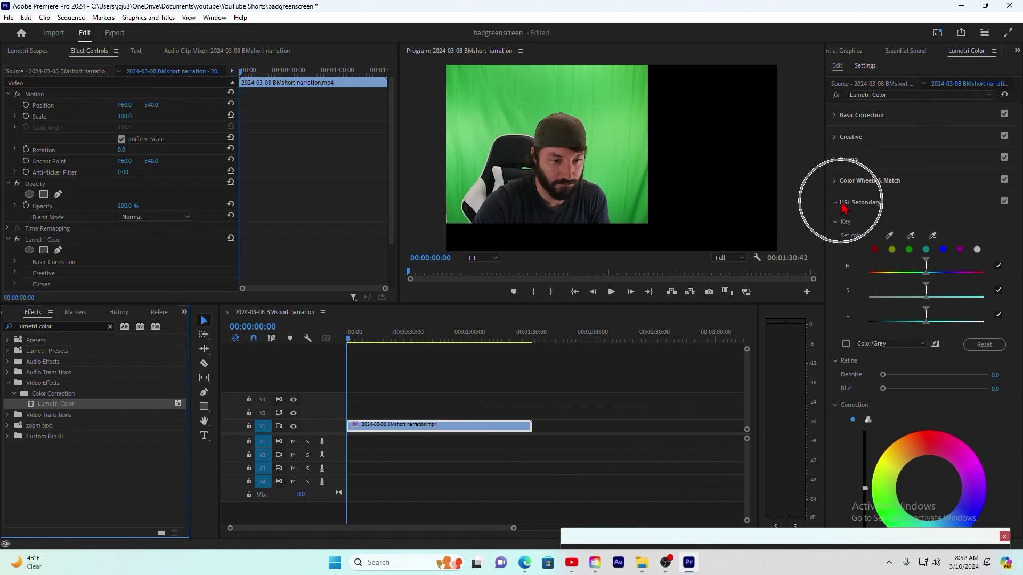
pyautogui.click(213, 20)
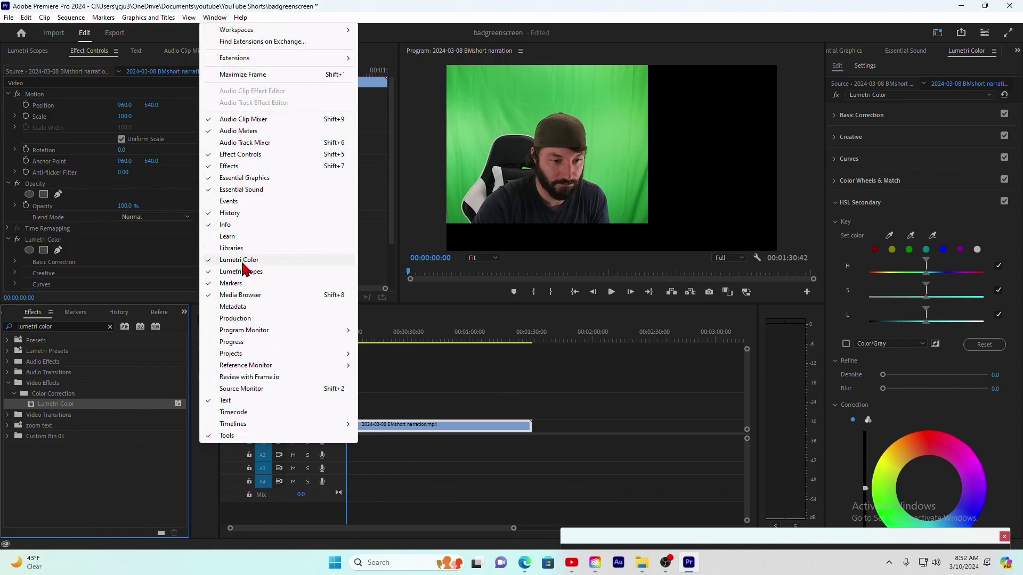
pyautogui.click(224, 19)
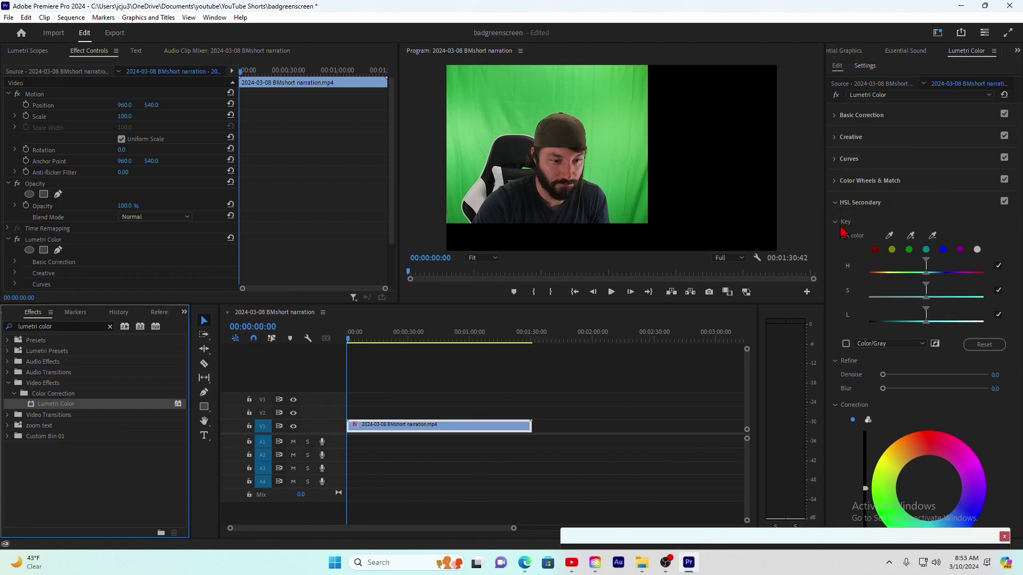
# Sample the backdrop green in the Program monitor with the HSL Secondary Set color eyedropper.
pyautogui.click(892, 236)
pyautogui.click(891, 237)
pyautogui.click(889, 236)
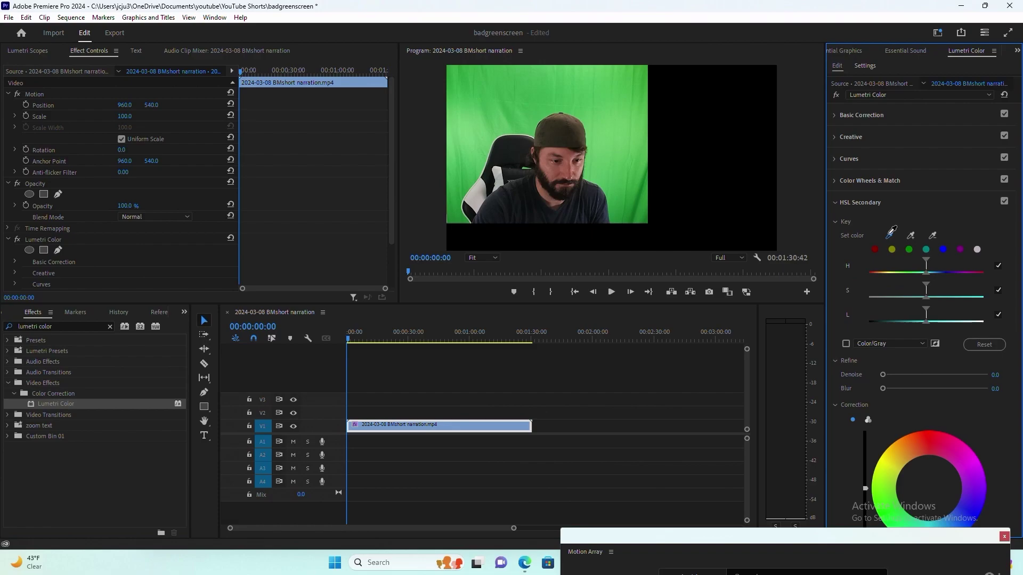
pyautogui.click(617, 118)
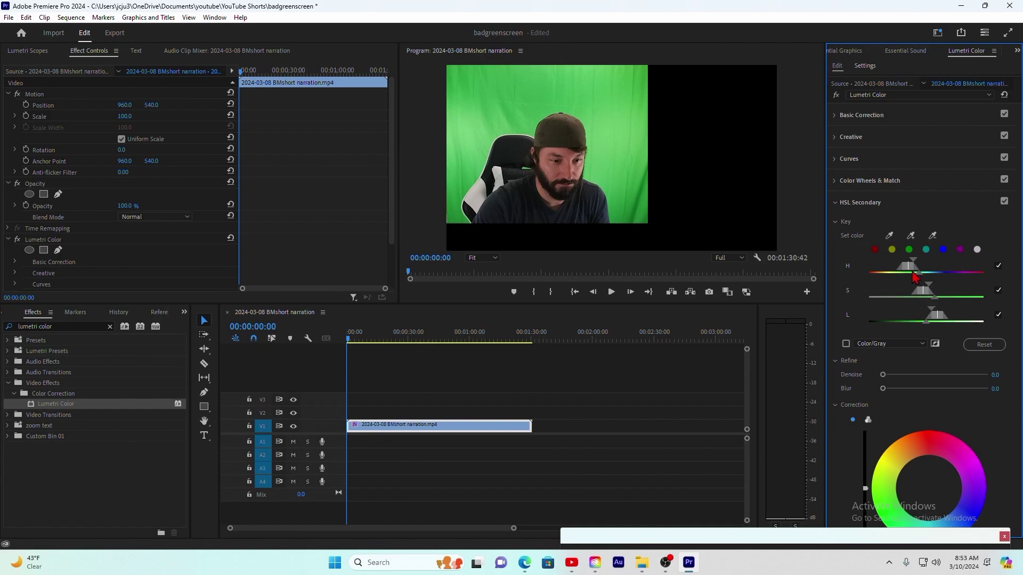
pyautogui.click(923, 288)
pyautogui.click(846, 344)
pyautogui.click(846, 344)
pyautogui.click(846, 344)
# Tick Color/Gray to show the HSL key as green over gray.
pyautogui.click(846, 344)
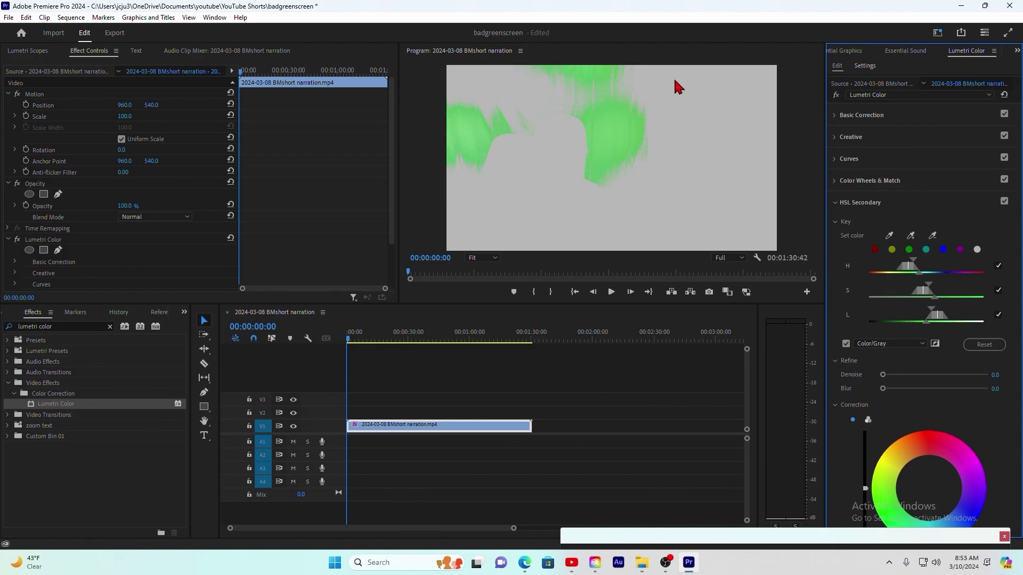
# Add three more shades of backdrop green to the key with the + eyedropper.
pyautogui.click(911, 236)
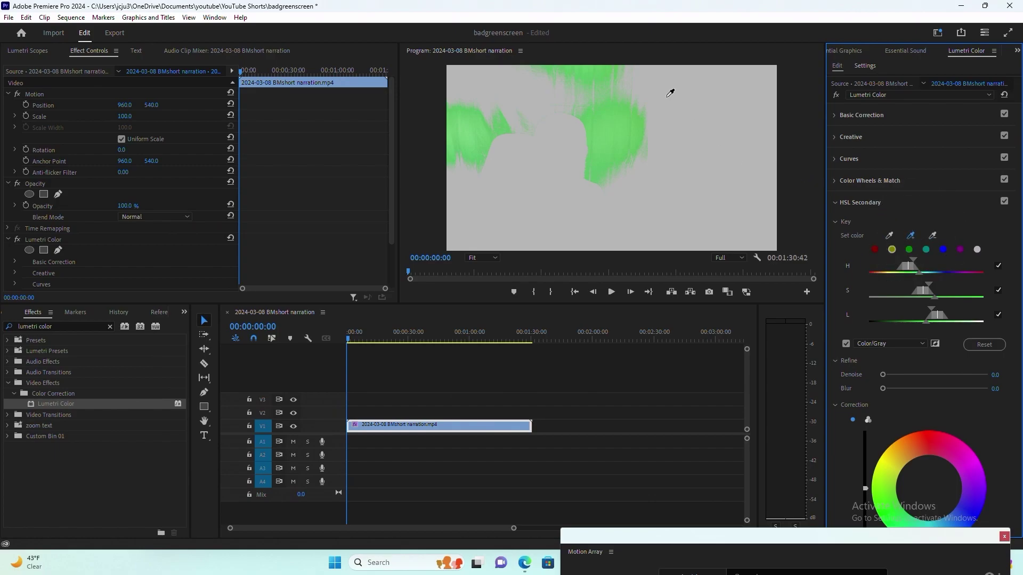
pyautogui.click(647, 98)
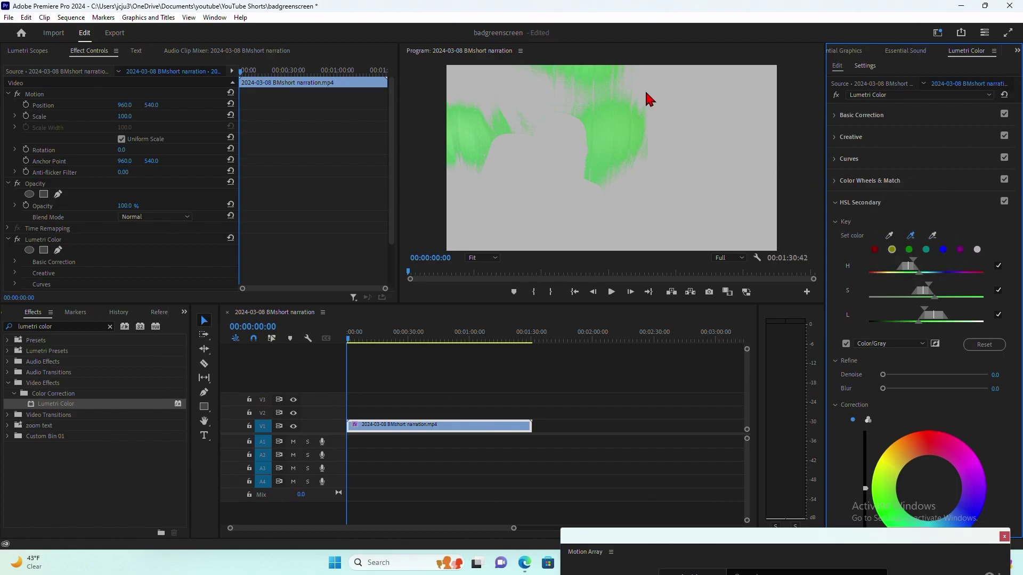
pyautogui.click(911, 236)
pyautogui.click(530, 96)
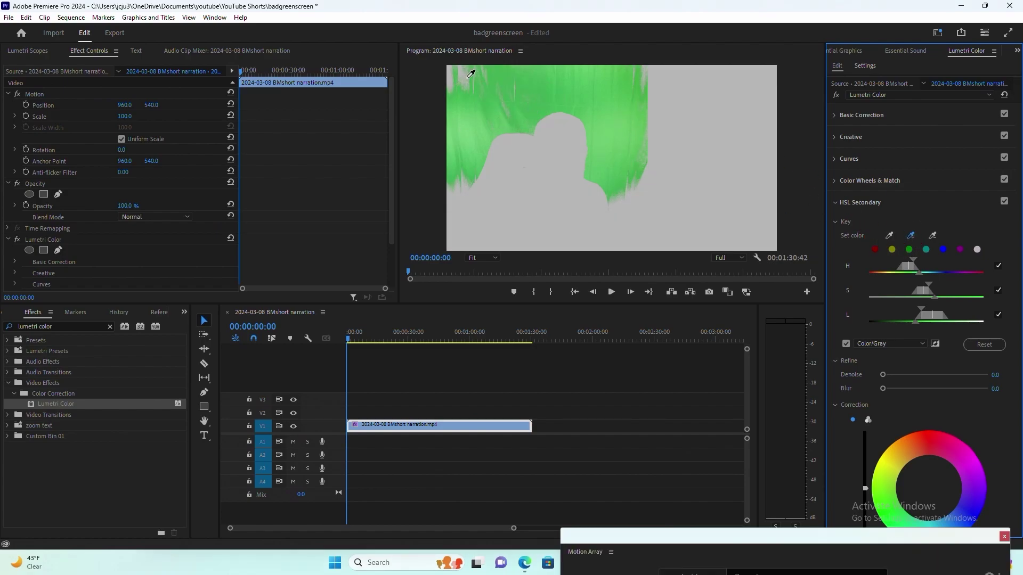
pyautogui.click(635, 213)
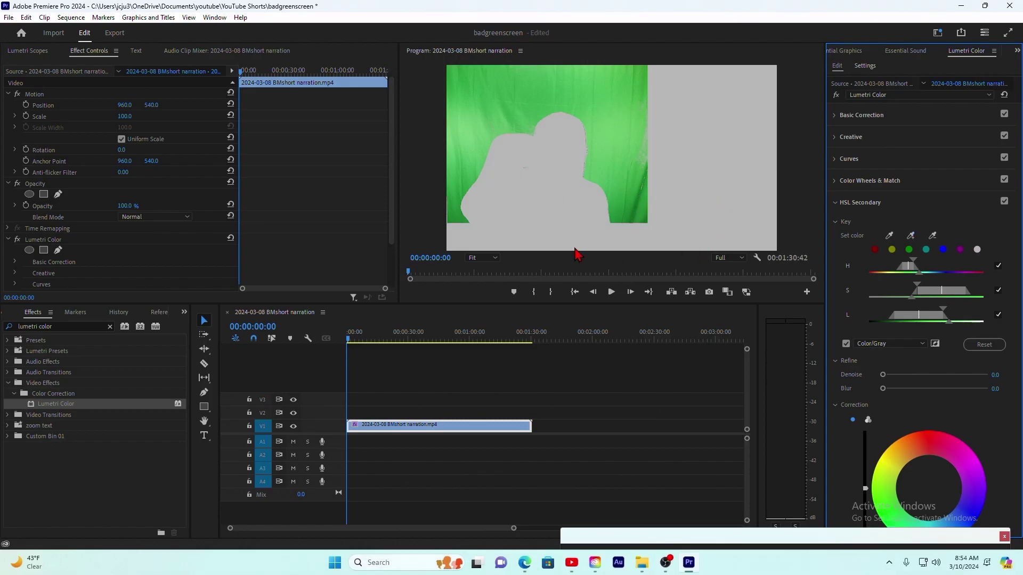
# At 50% magnification, add the greens near the backdrop's right edge to the key.
pyautogui.click(497, 259)
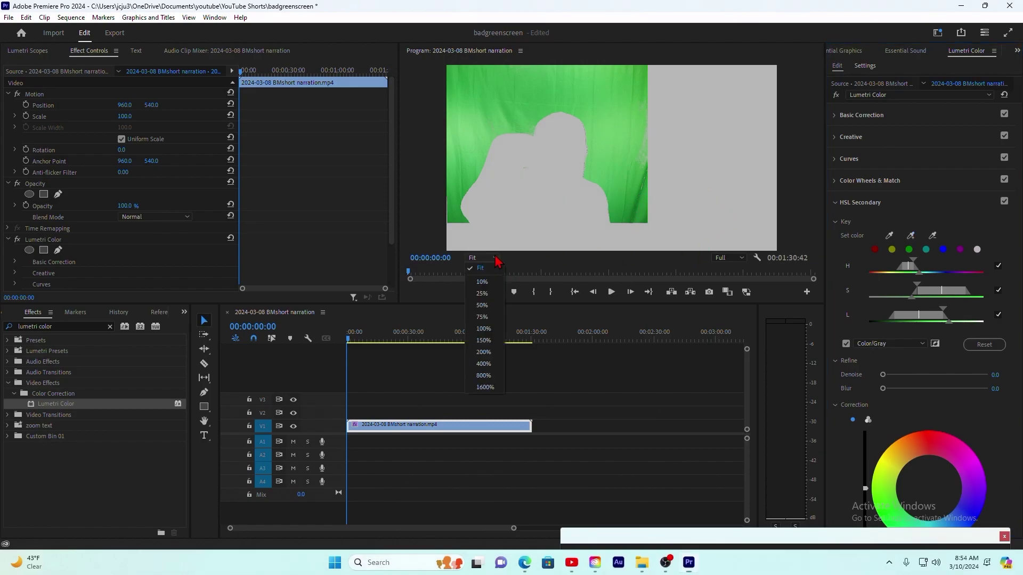
pyautogui.click(482, 305)
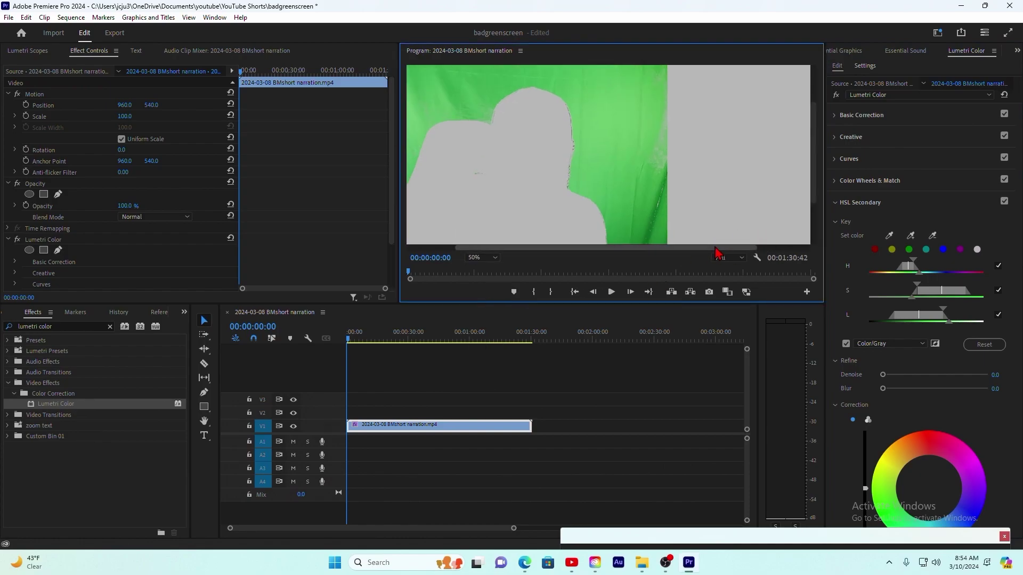
pyautogui.moveTo(720, 250); pyautogui.dragTo(617, 251)
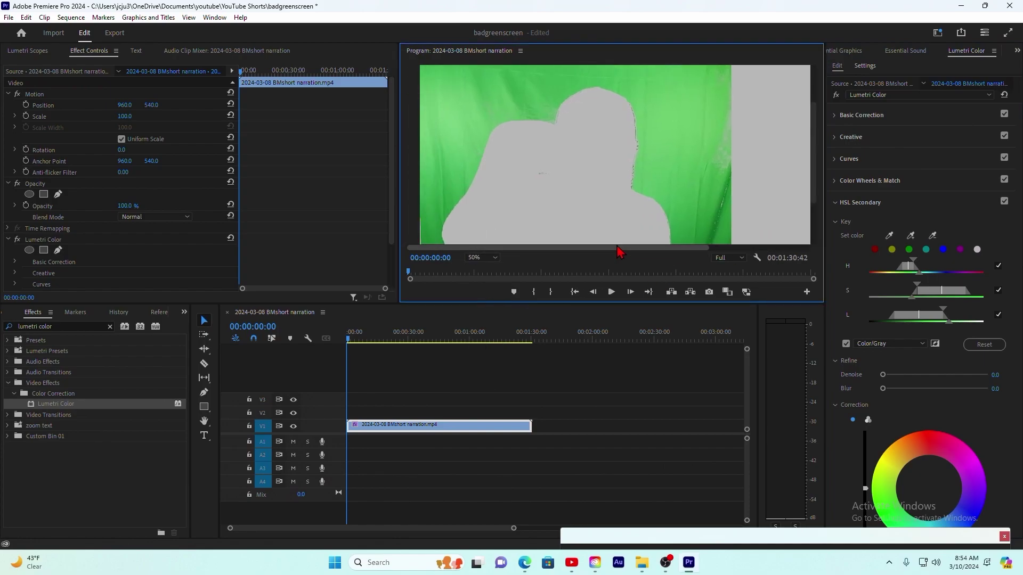
pyautogui.click(911, 236)
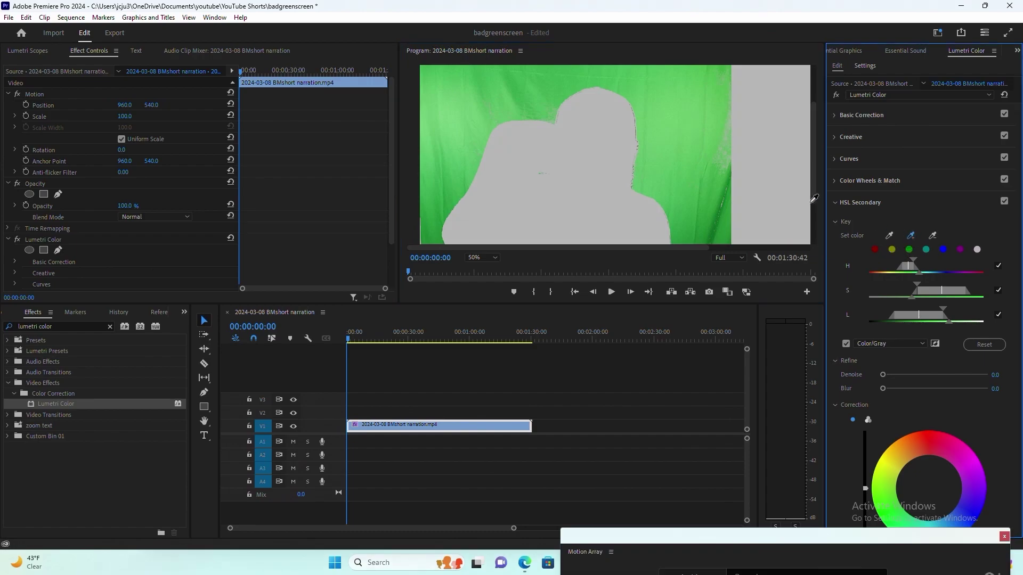
pyautogui.click(724, 137)
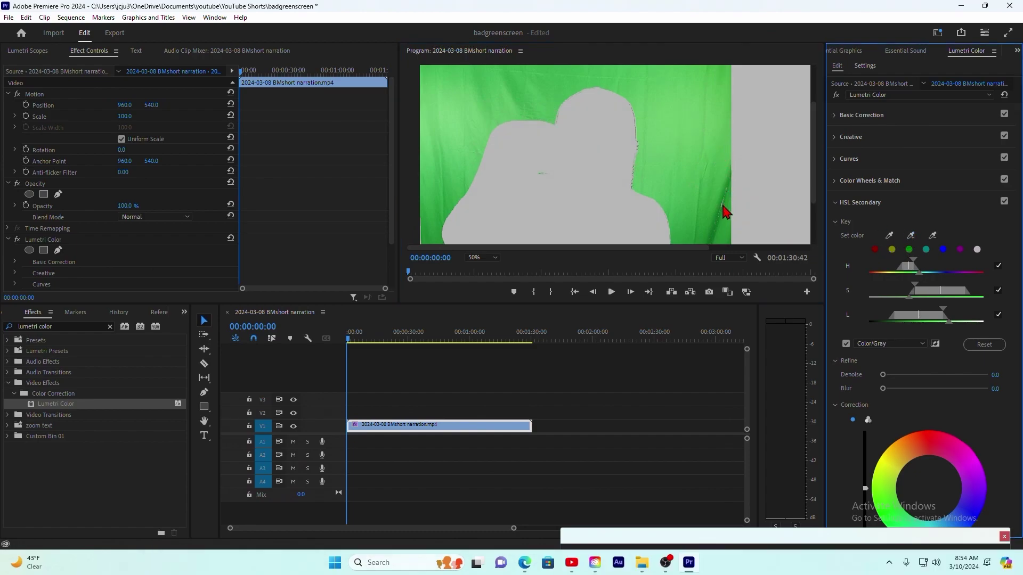
pyautogui.click(911, 236)
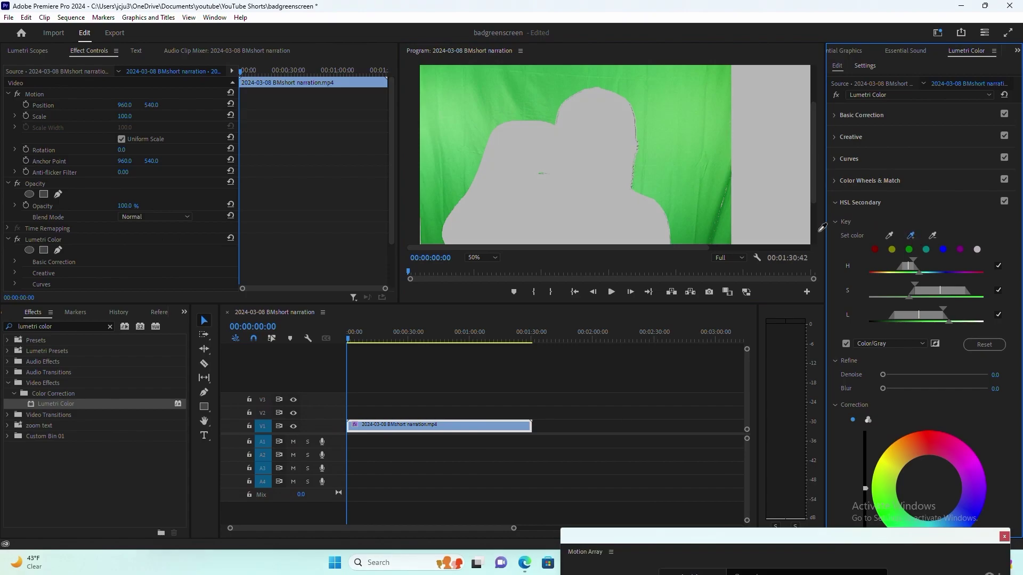
pyautogui.click(723, 205)
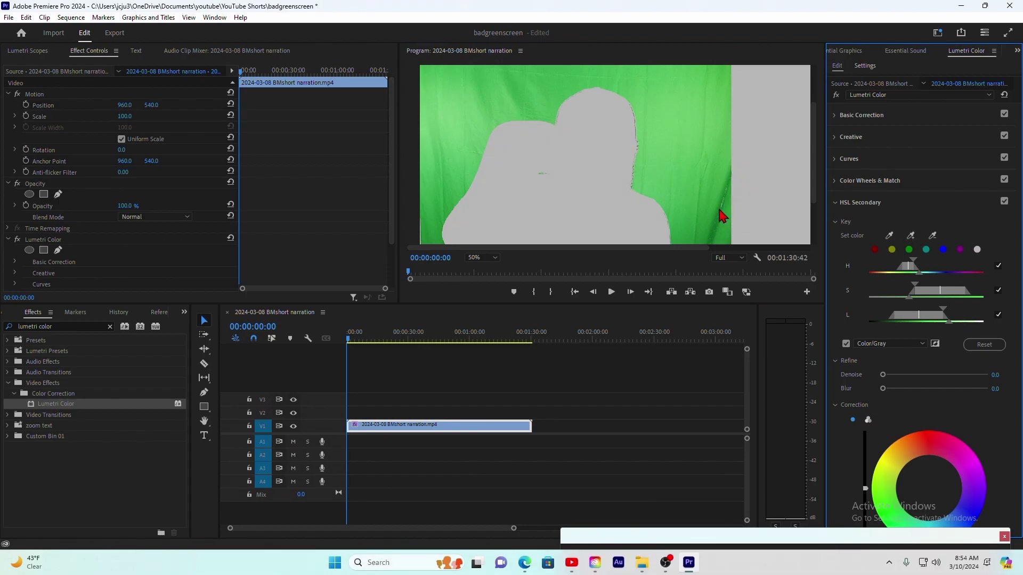
# At 400% magnification, add the scattered specks to the key, then zoom back to 25%.
pyautogui.click(495, 259)
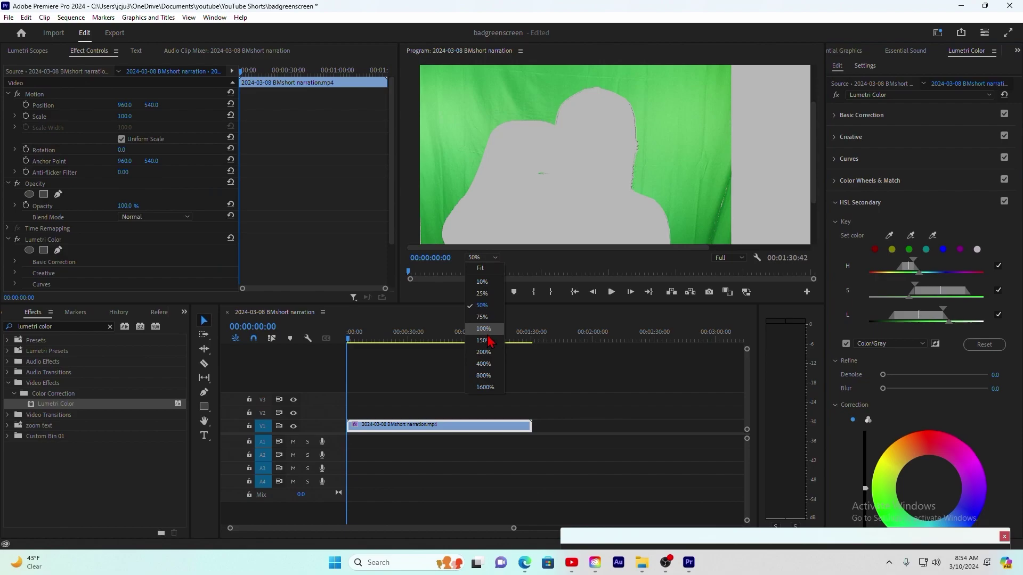
pyautogui.click(484, 366)
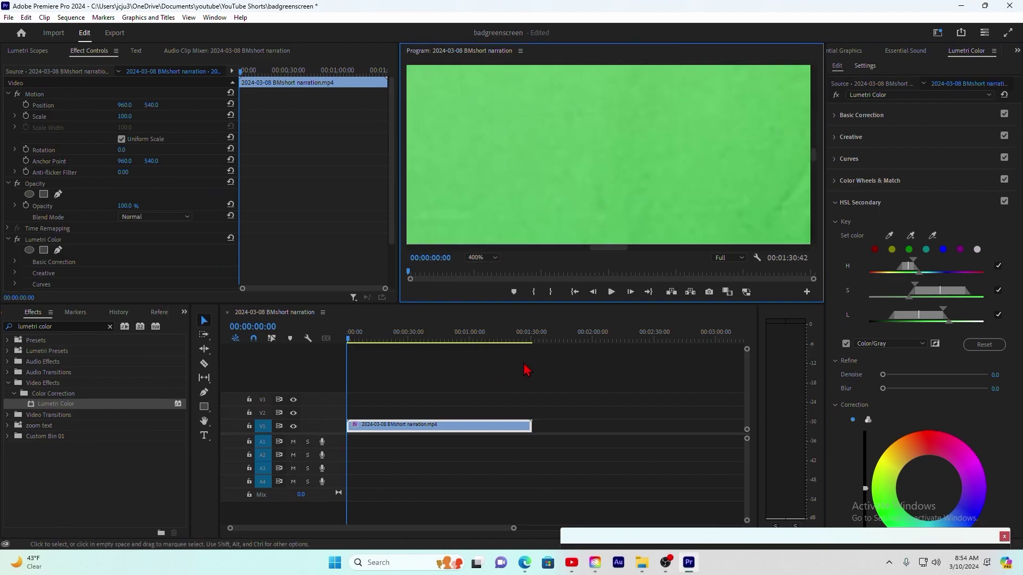
pyautogui.moveTo(612, 251); pyautogui.dragTo(706, 250)
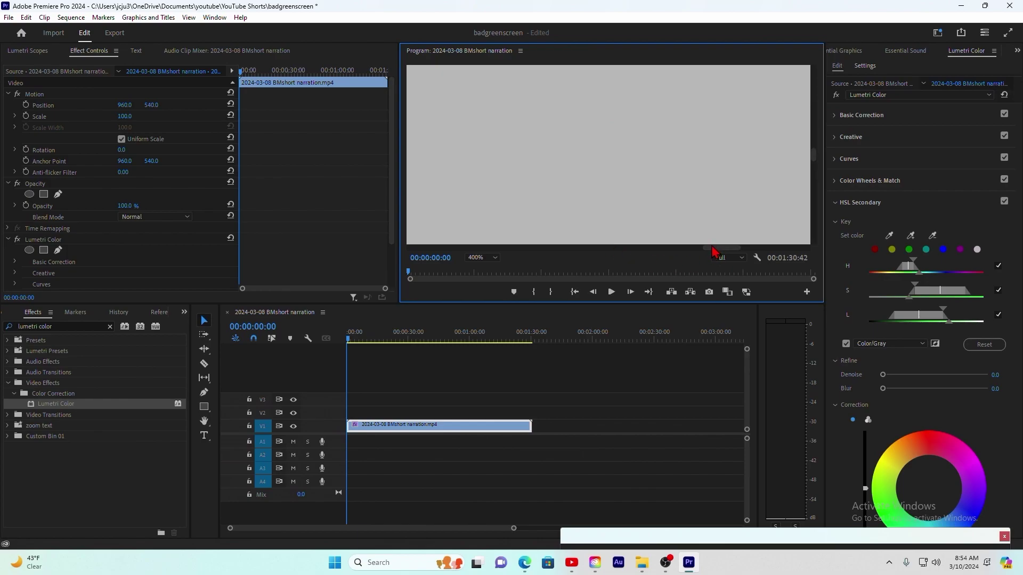
pyautogui.moveTo(714, 250); pyautogui.dragTo(658, 252)
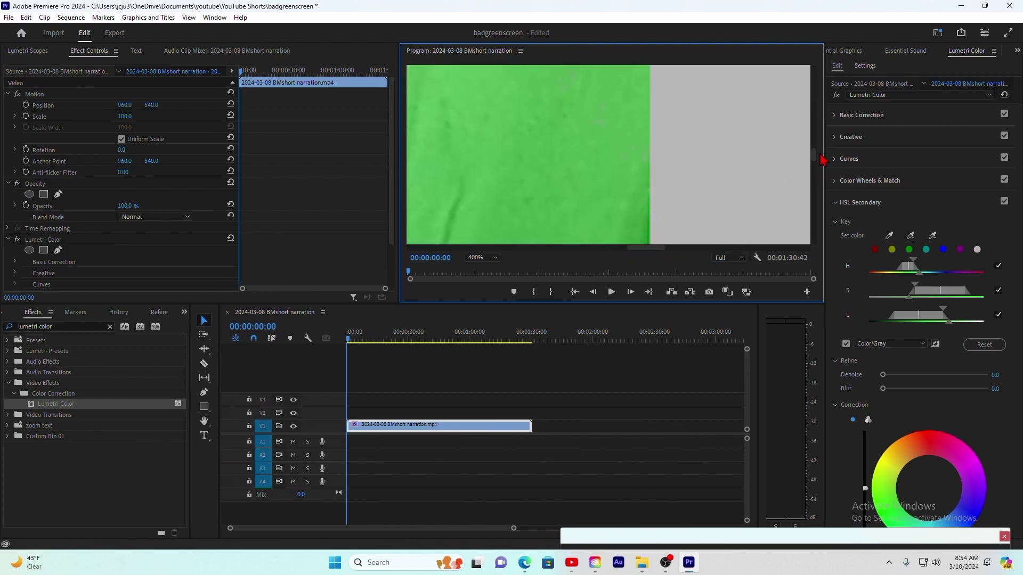
pyautogui.moveTo(815, 160); pyautogui.dragTo(816, 181)
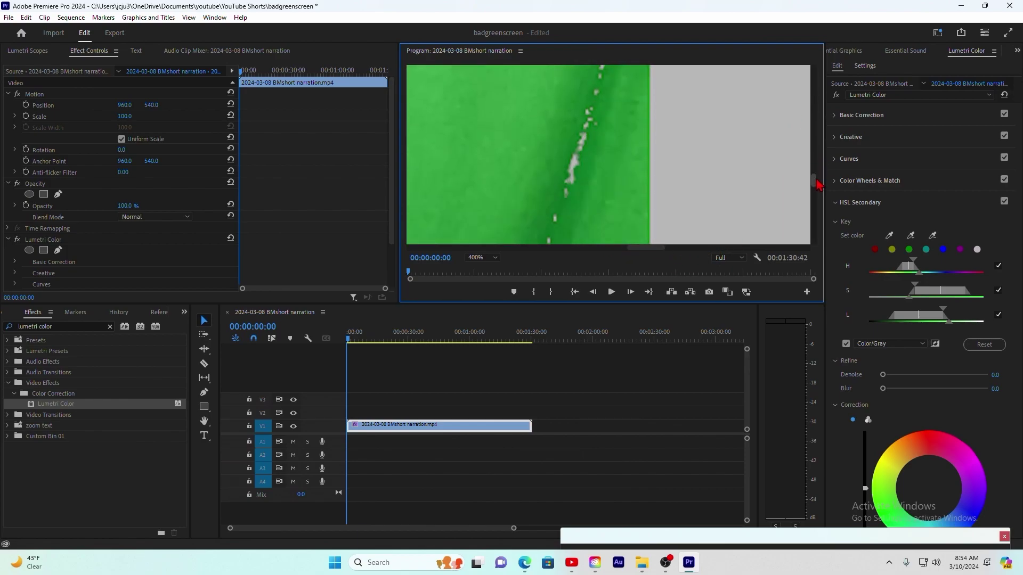
pyautogui.click(910, 236)
pyautogui.click(576, 166)
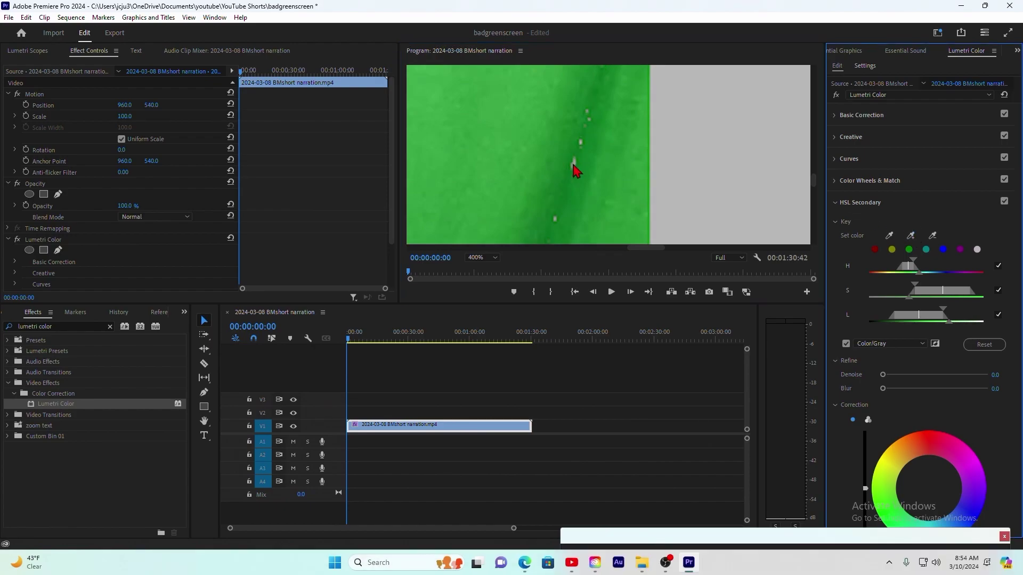
pyautogui.press('-')
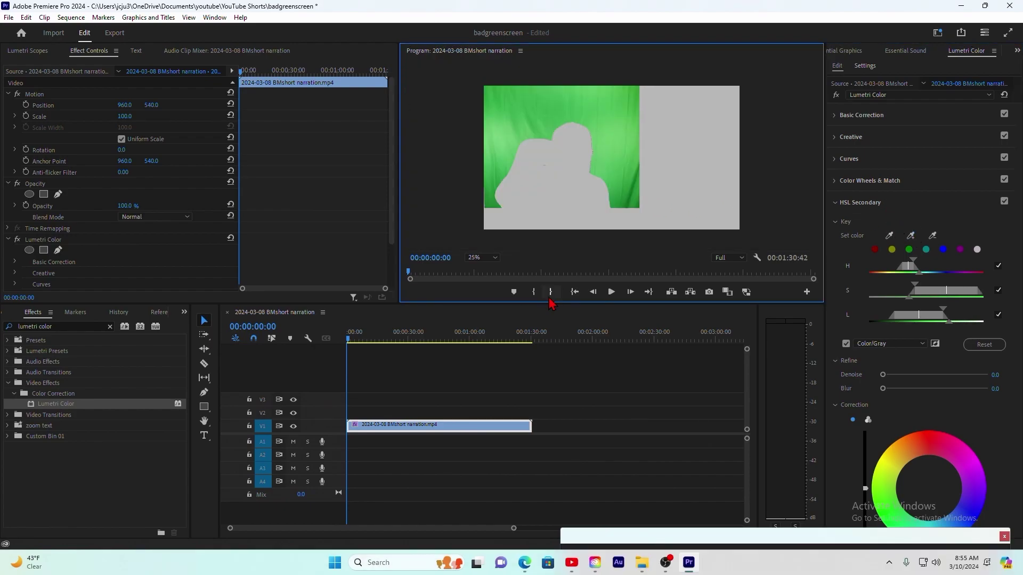
# Play the clip, then add the remaining backdrop green with the + eyedropper.
pyautogui.click(350, 343)
pyautogui.press('space')
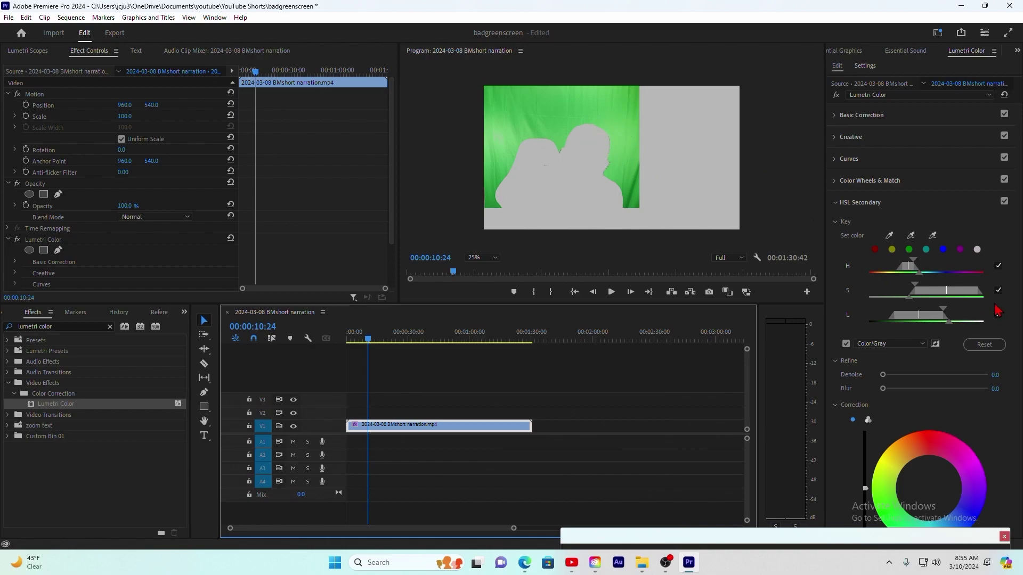
pyautogui.click(911, 235)
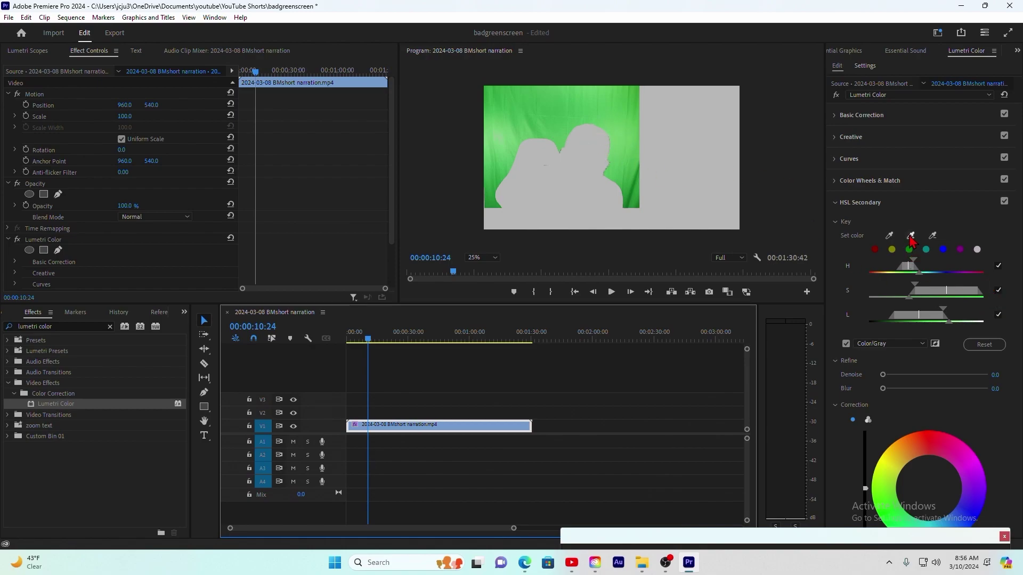
pyautogui.click(499, 138)
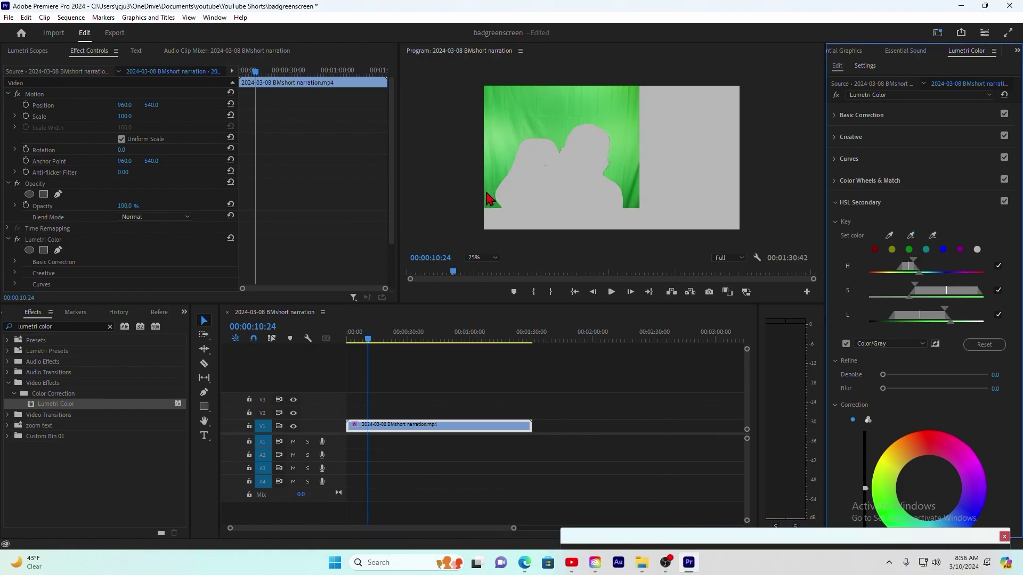
# View the Program monitor at 100% and pan to check the key's edges.
pyautogui.click(496, 258)
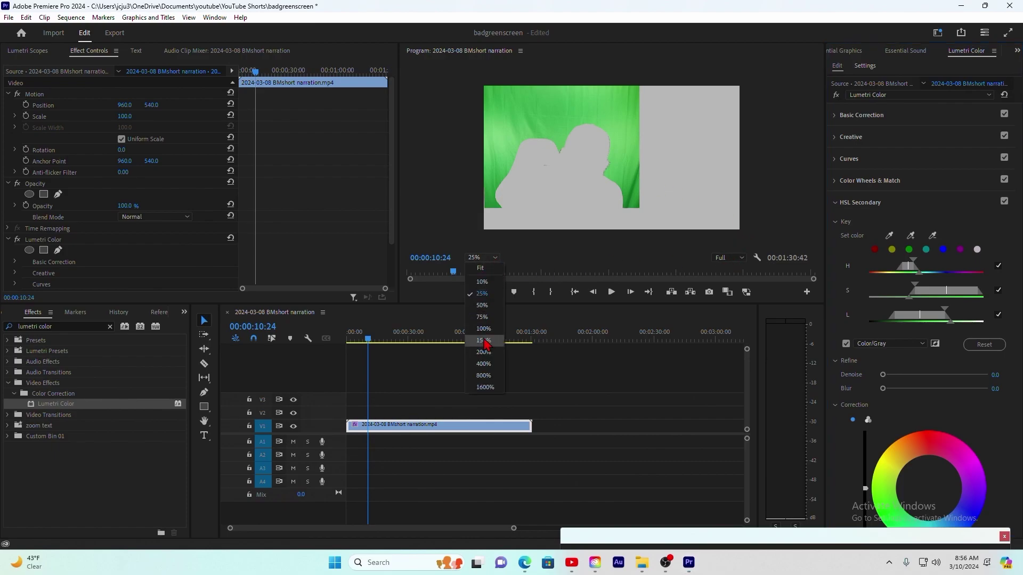
pyautogui.click(483, 328)
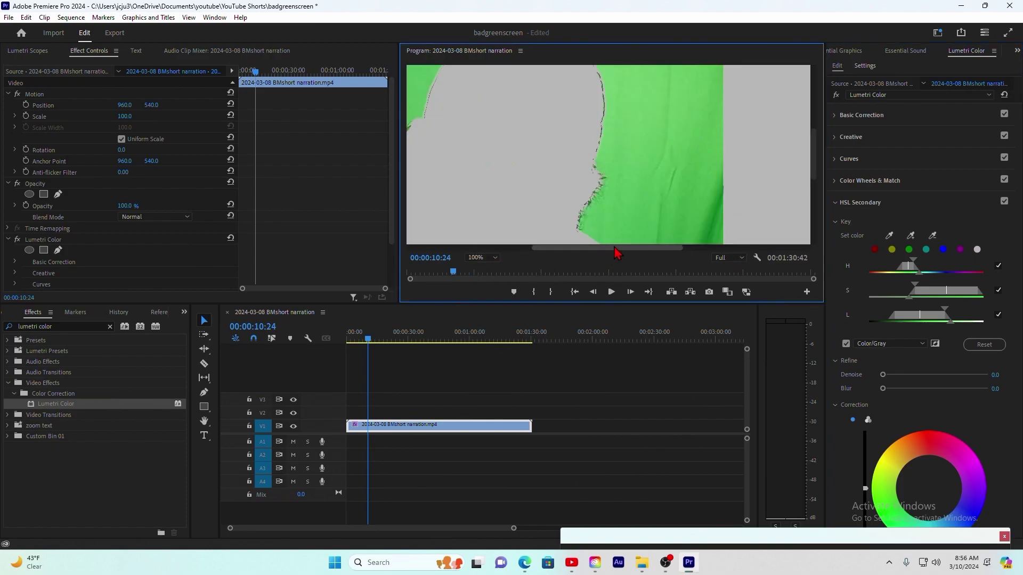
pyautogui.moveTo(609, 249); pyautogui.dragTo(497, 260)
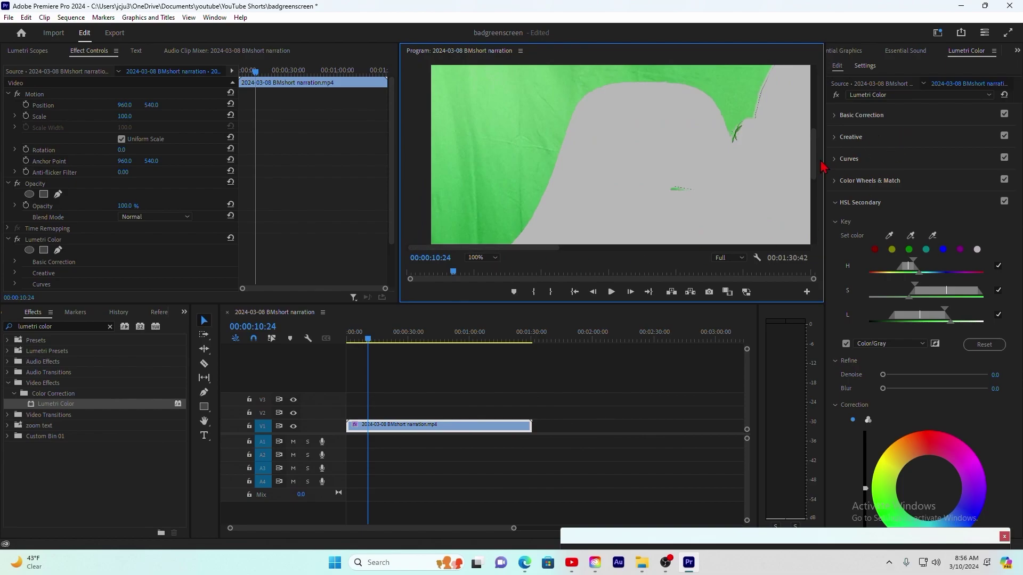
pyautogui.moveTo(816, 160); pyautogui.dragTo(815, 133)
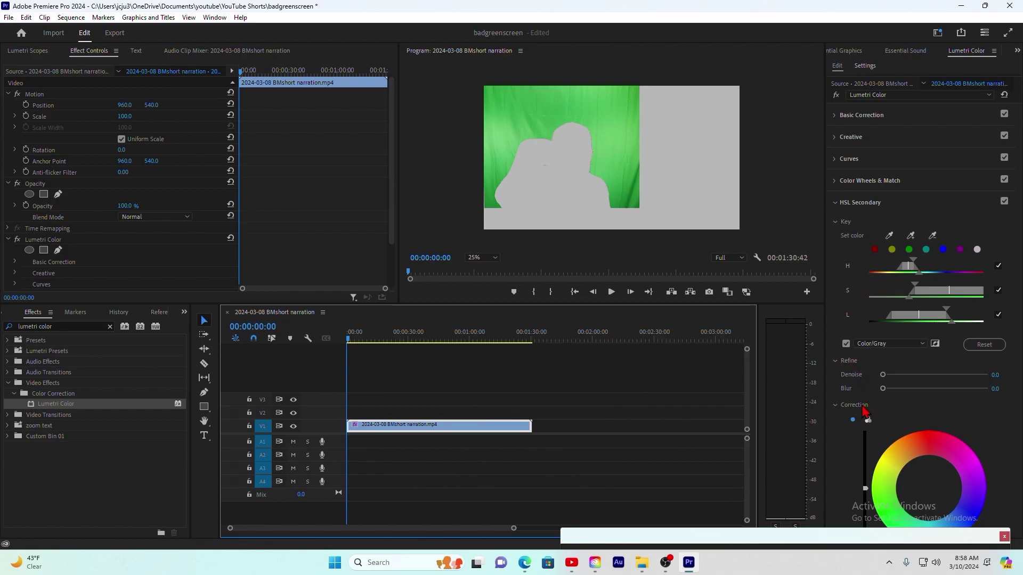
# Turn off Color/Gray and push the Midtones brightness up on the three-way wheels.
pyautogui.scroll(-4, 844, 405)
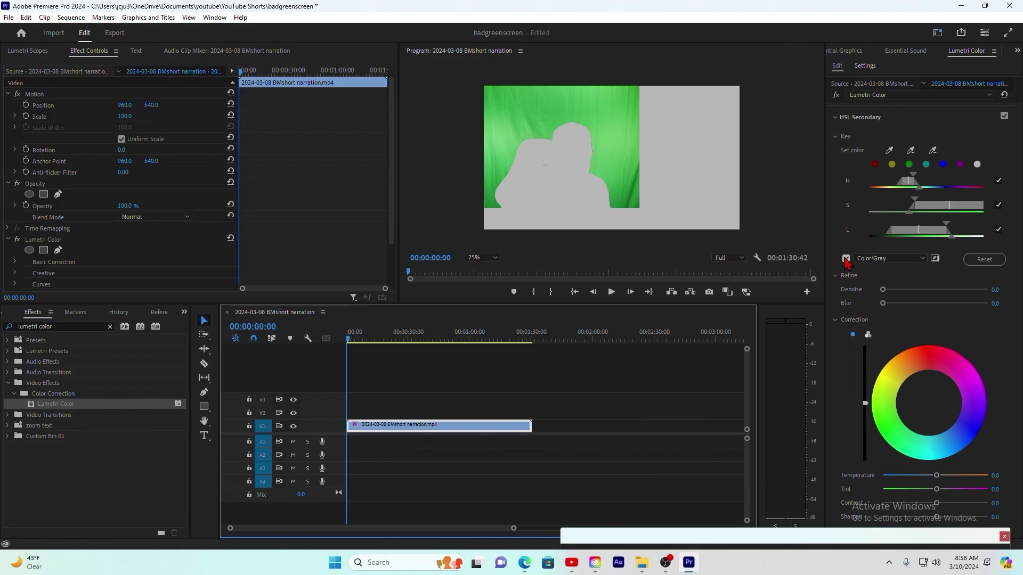
pyautogui.click(845, 259)
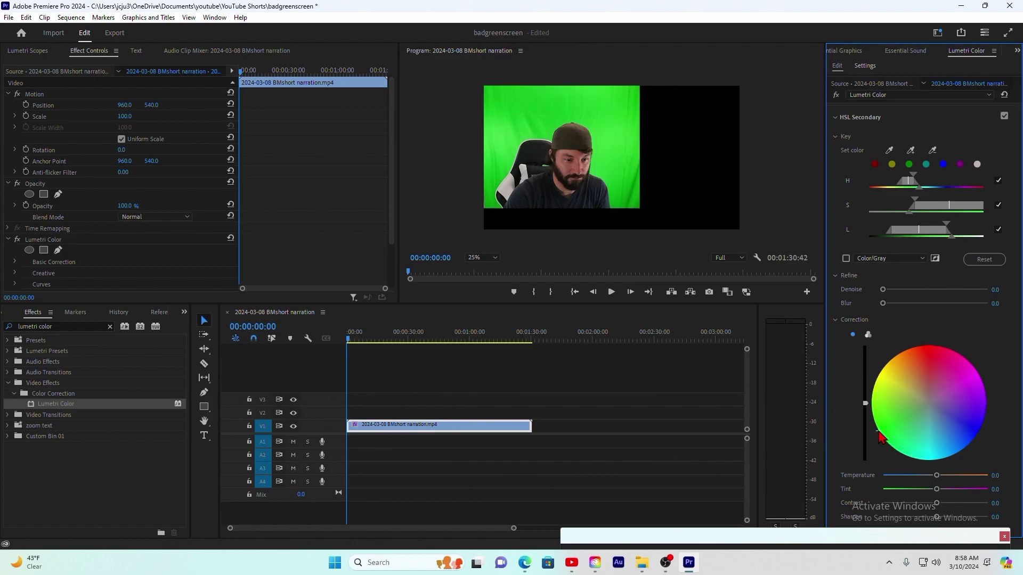
pyautogui.click(867, 334)
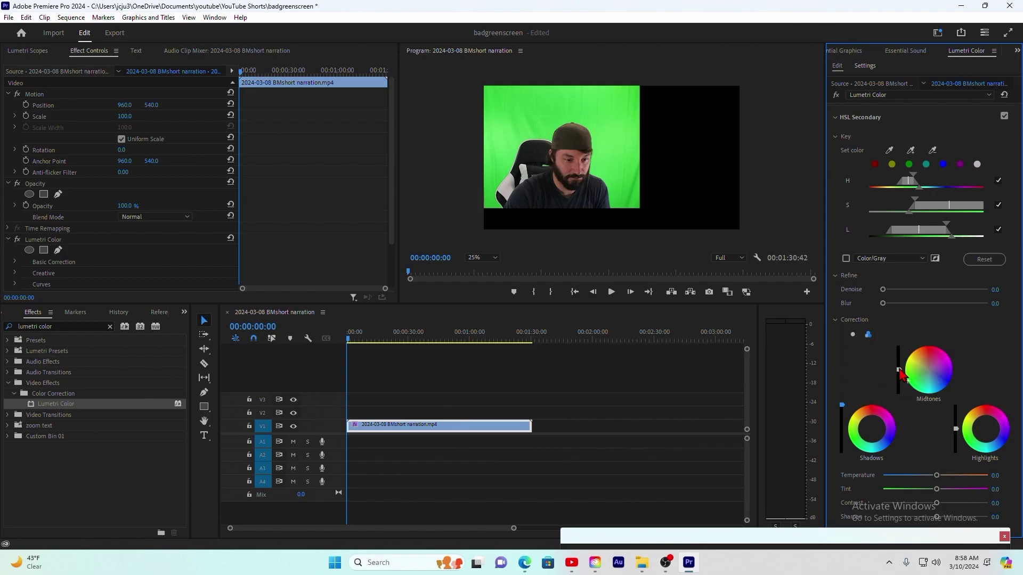
pyautogui.moveTo(899, 367); pyautogui.dragTo(899, 346)
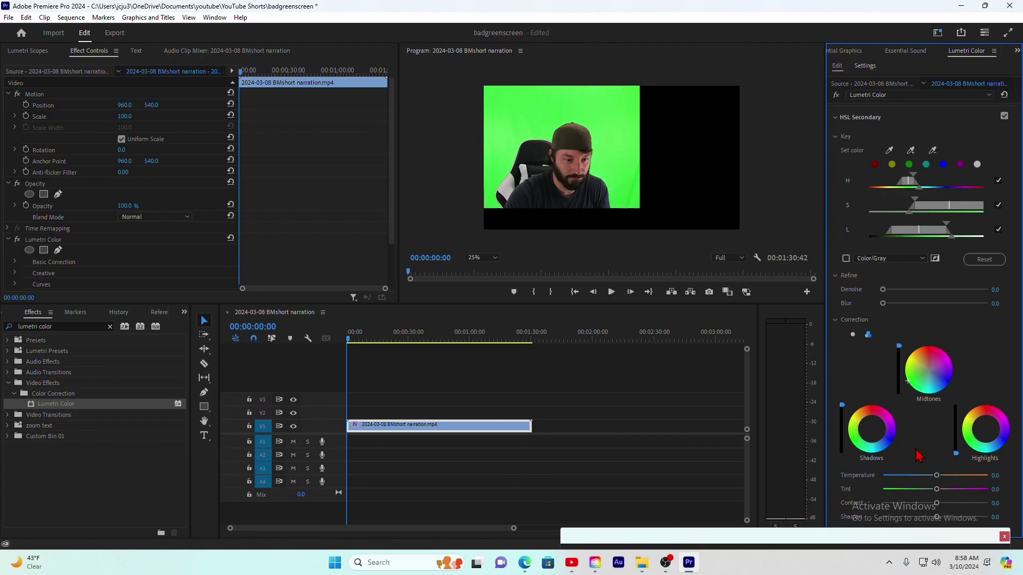
pyautogui.scroll(-3, 919, 447)
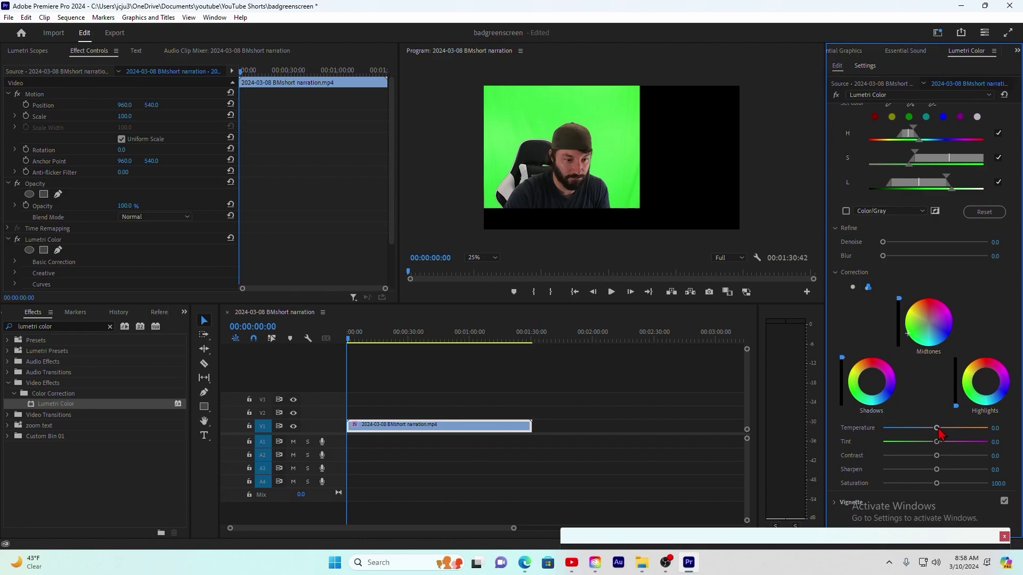
# Set the keyed green's Temperature to 100, Tint to -100 and Saturation to 200.
pyautogui.moveTo(937, 429); pyautogui.dragTo(1016, 436)
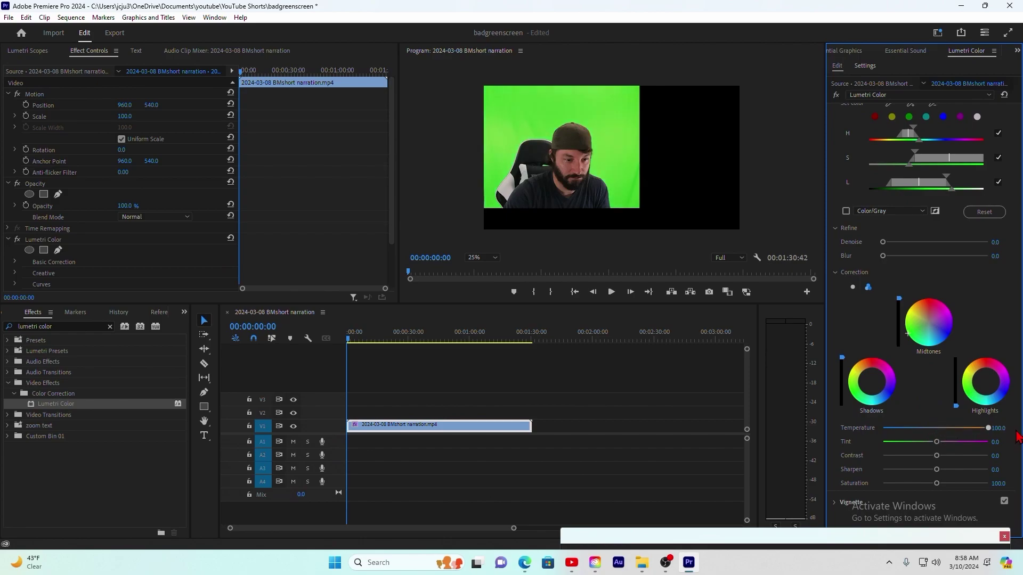
pyautogui.moveTo(938, 447); pyautogui.dragTo(862, 454)
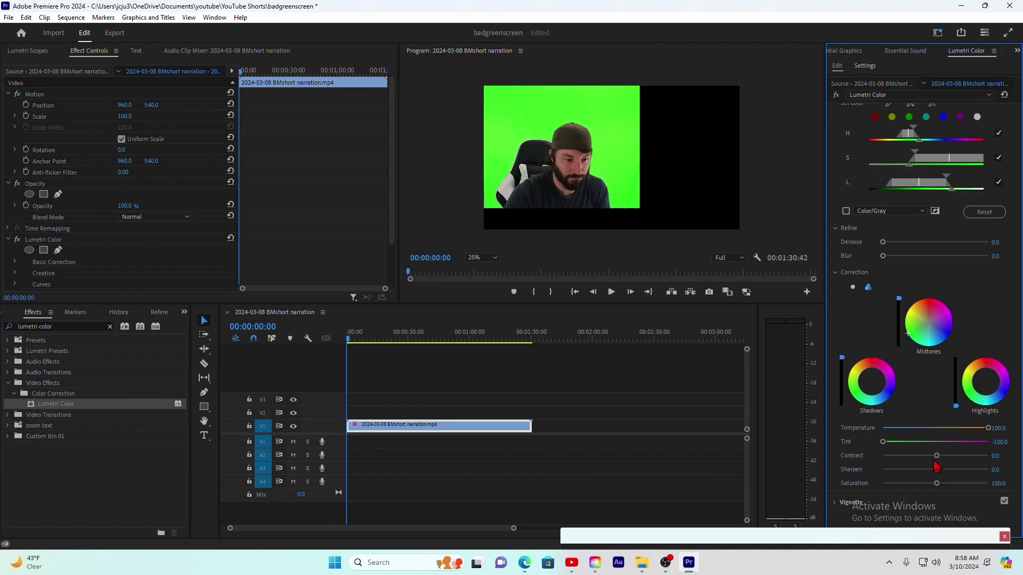
pyautogui.moveTo(937, 471); pyautogui.dragTo(1017, 491)
# Refine the key with Denoise 5.6 and Blur 1.7.
pyautogui.click(846, 234)
pyautogui.click(846, 233)
pyautogui.click(884, 245)
pyautogui.click(884, 255)
pyautogui.moveTo(883, 243); pyautogui.dragTo(889, 260)
pyautogui.click(44, 326)
pyautogui.click(46, 328)
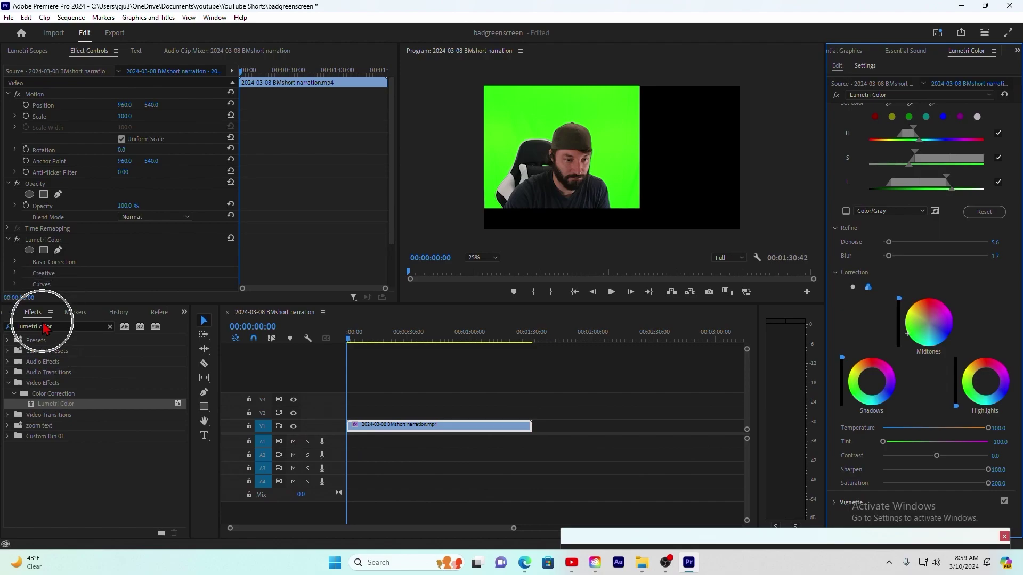
# Search Effects for 'ultr' and apply Ultra Key to the timeline clip.
pyautogui.click(110, 327)
pyautogui.click(87, 325)
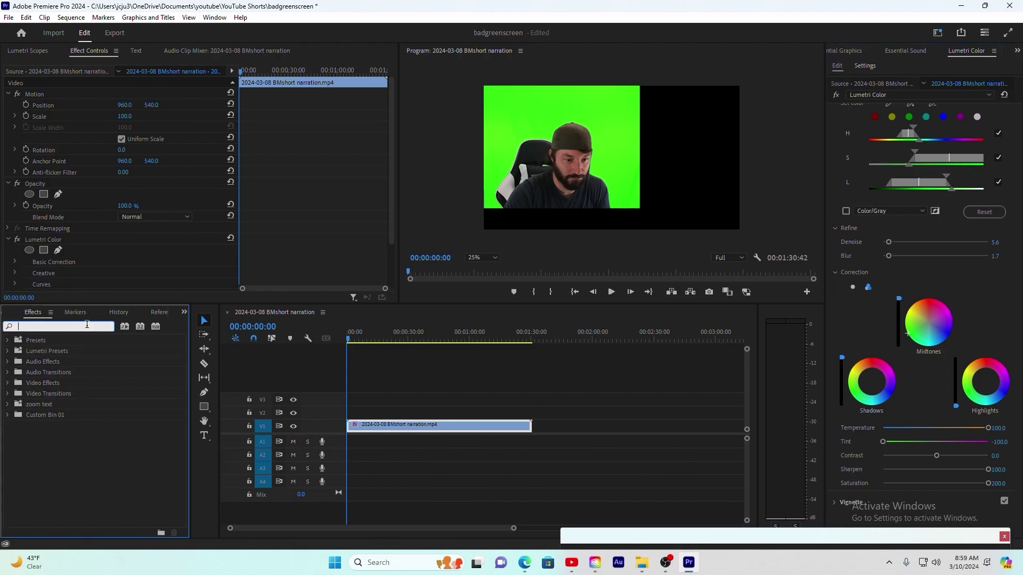
pyautogui.write('ultra')
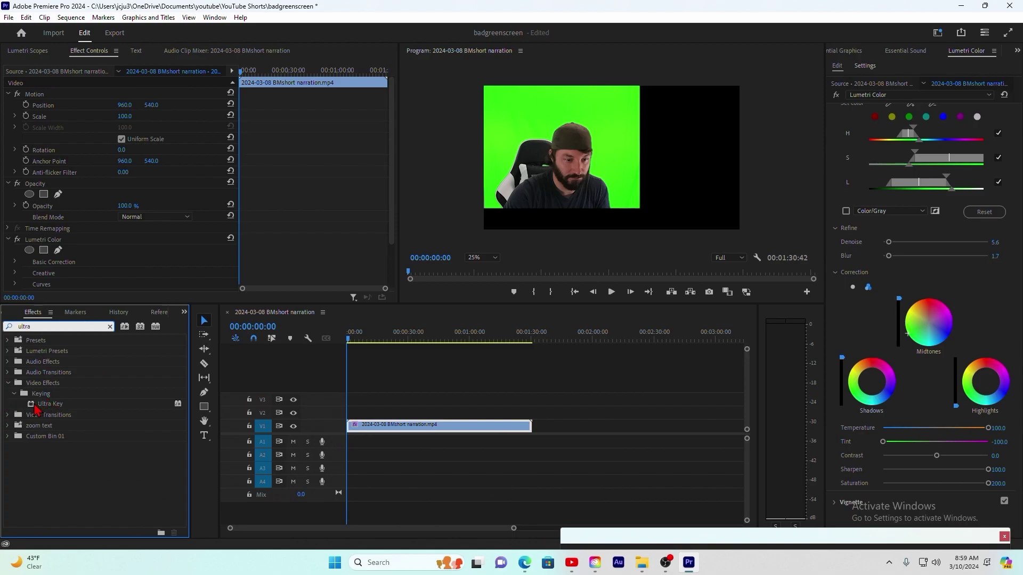
pyautogui.moveTo(43, 405); pyautogui.dragTo(384, 430)
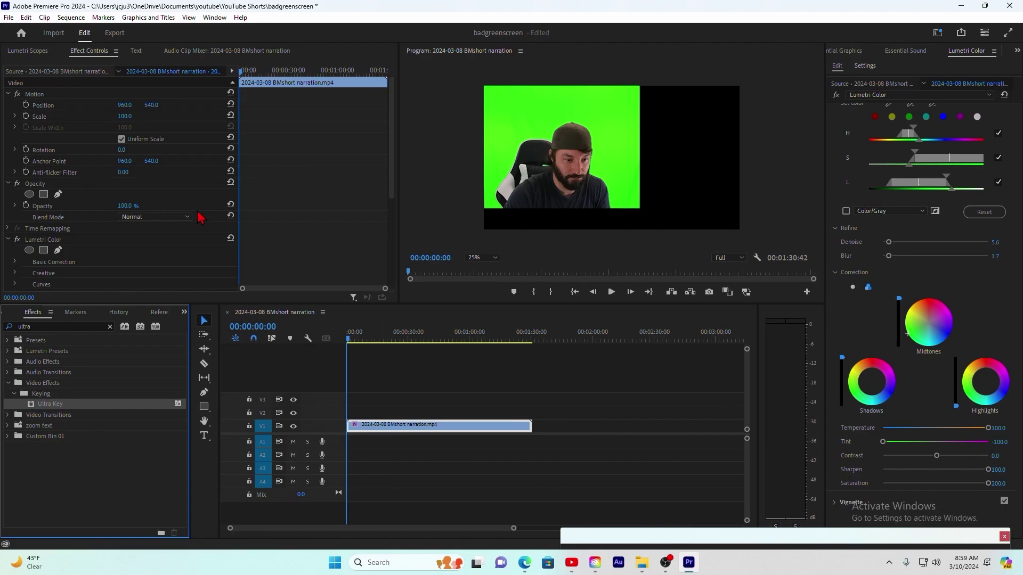
# Sample the green screen with Ultra Key's Key Color eyedropper.
pyautogui.scroll(-4, 172, 187)
pyautogui.scroll(-2, 161, 205)
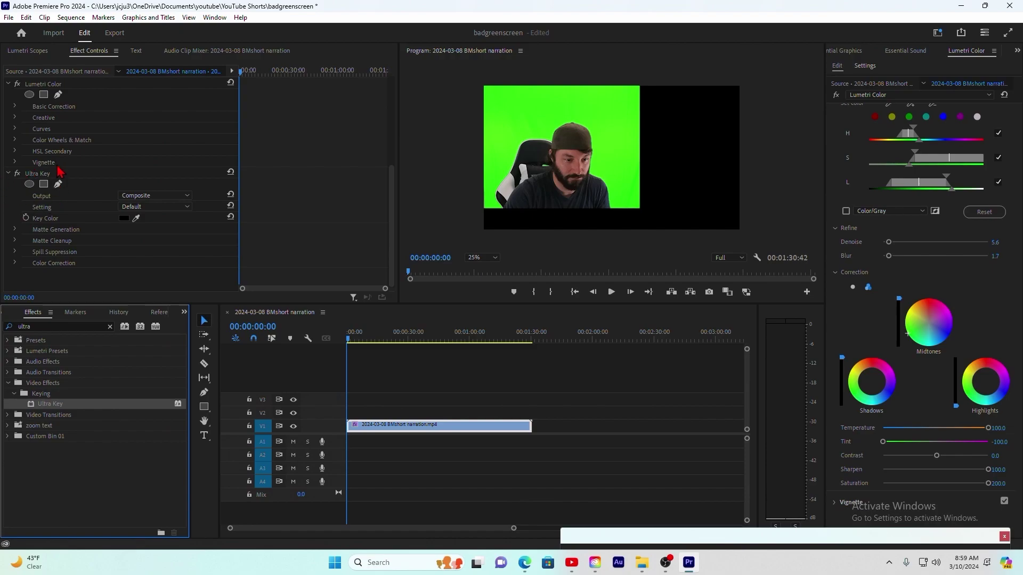
pyautogui.click(136, 218)
pyautogui.click(137, 220)
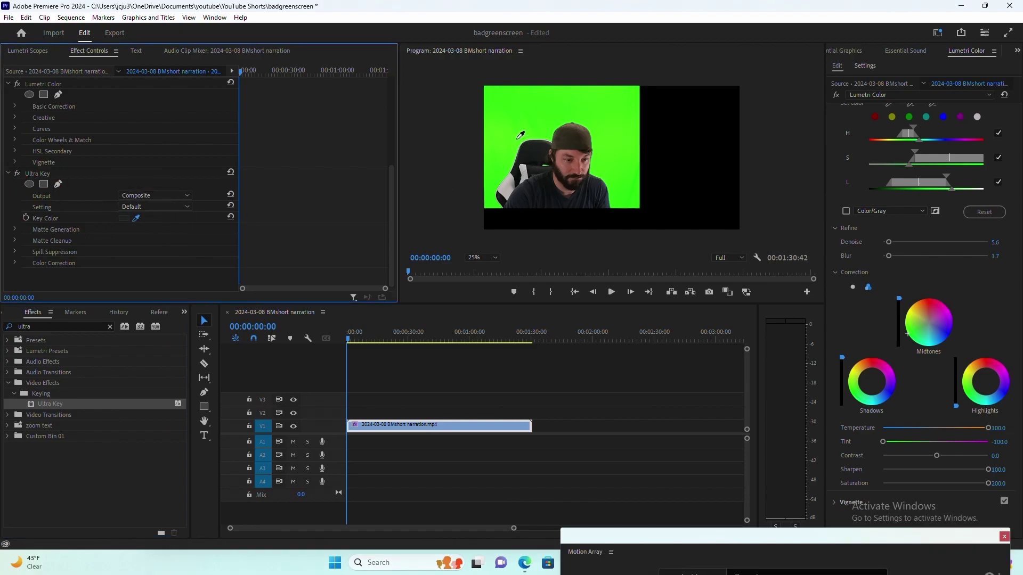
pyautogui.click(511, 123)
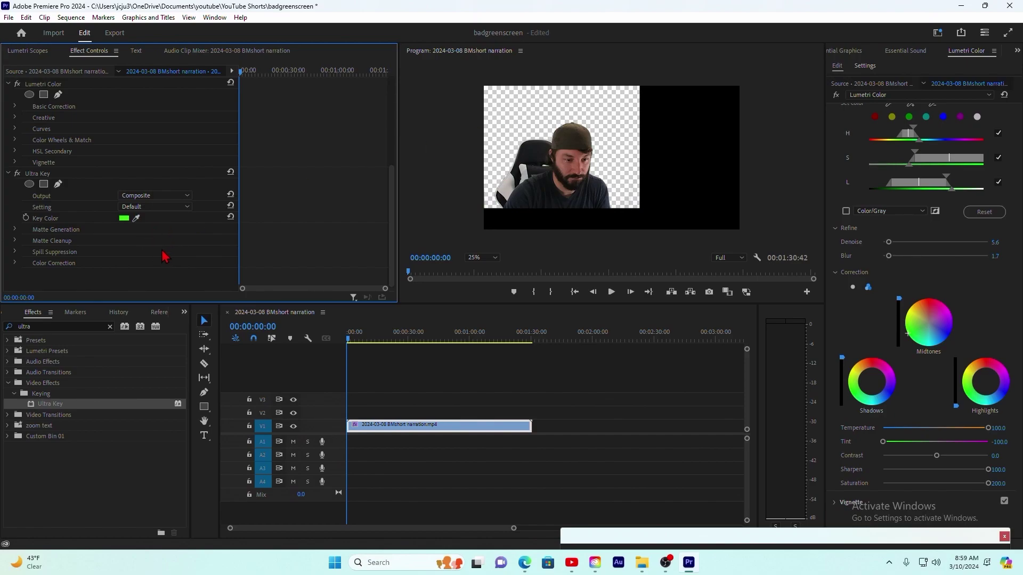
# Scrub through later frames to verify the key, then bring back the badgreenscreen Project panel.
pyautogui.click(351, 341)
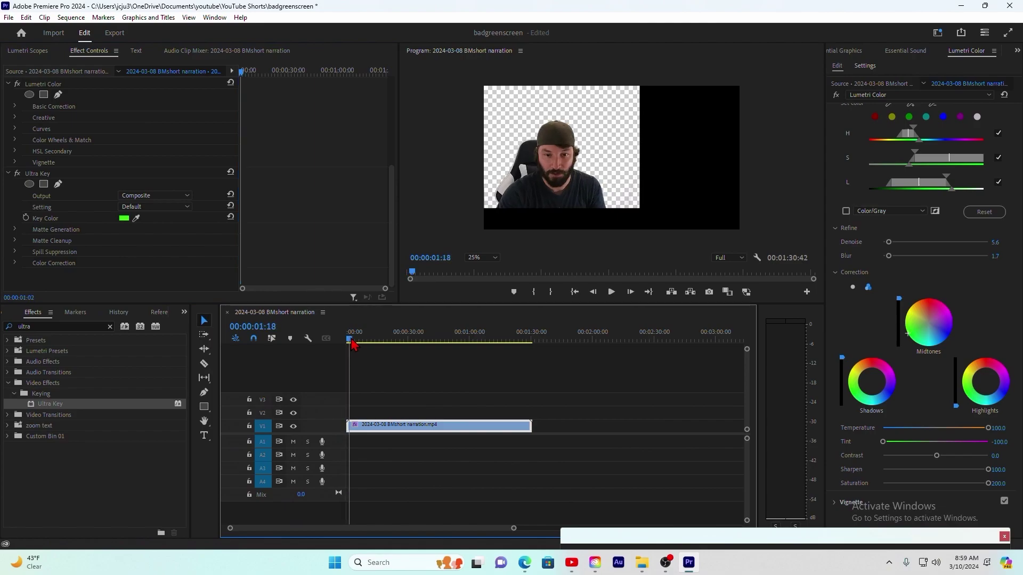
pyautogui.moveTo(351, 344); pyautogui.dragTo(354, 377)
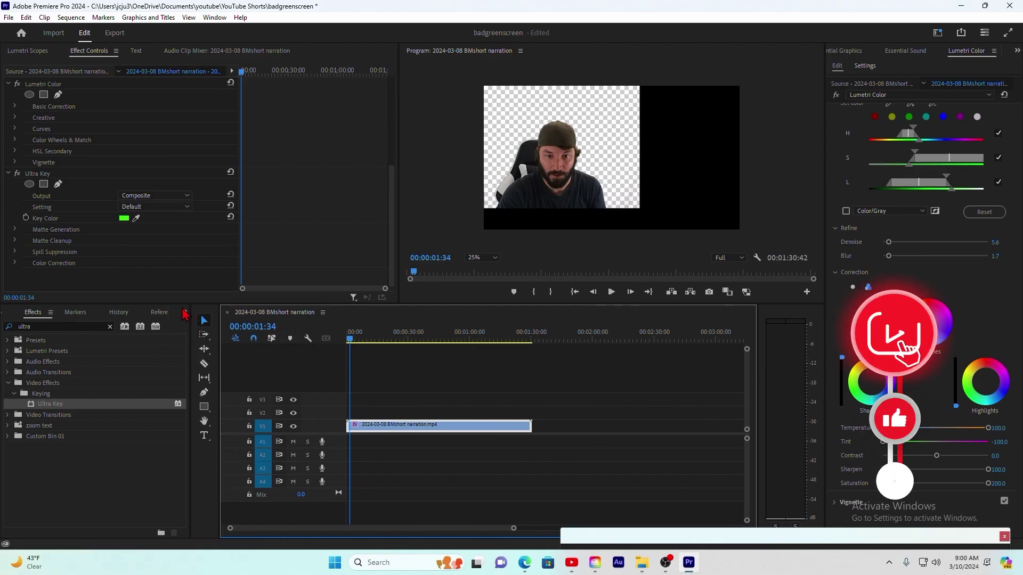
pyautogui.click(184, 311)
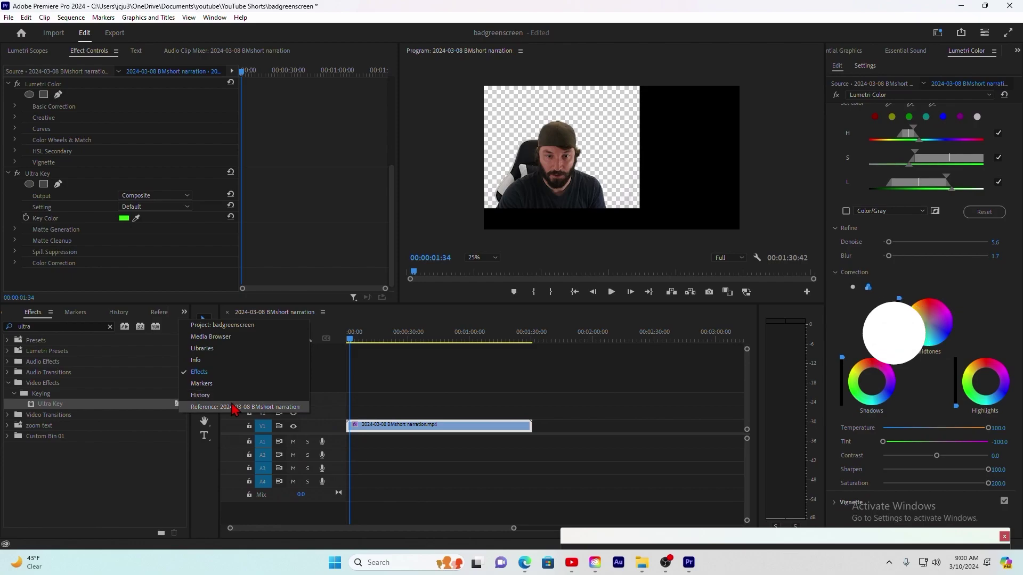
pyautogui.click(226, 326)
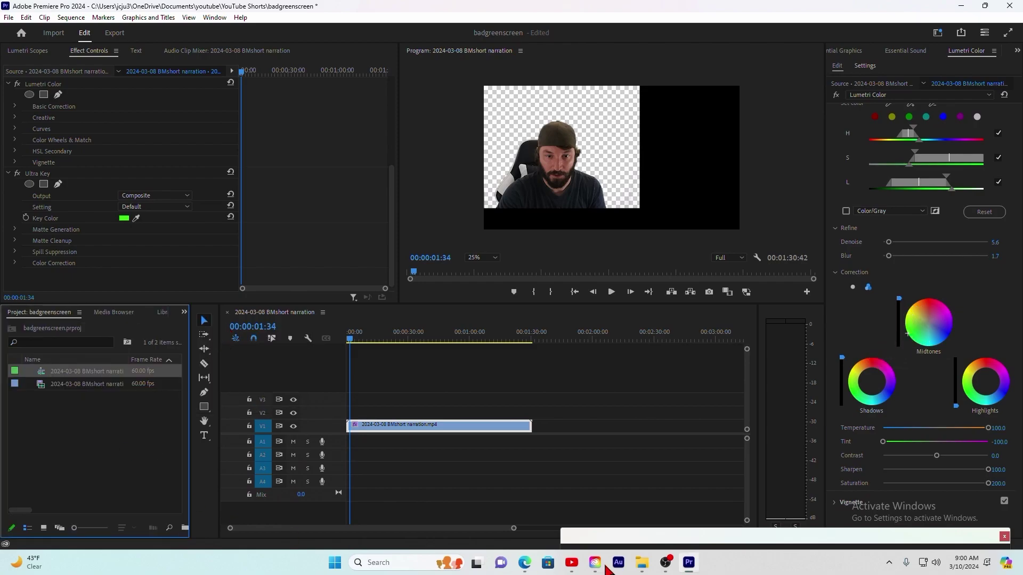